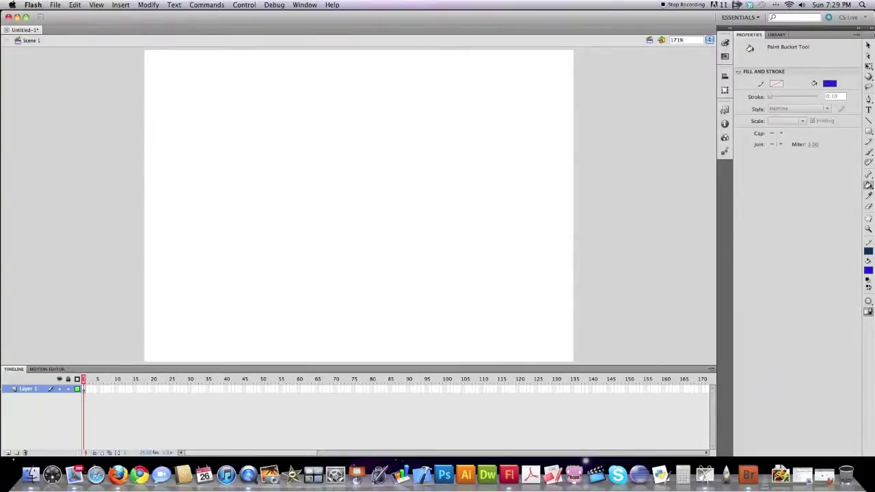
Pick the Selection tool, review the 550 x 400 px, 24 fps New Document settings, then cancel.
{"action": "left_click", "coordinate": [869, 46]}
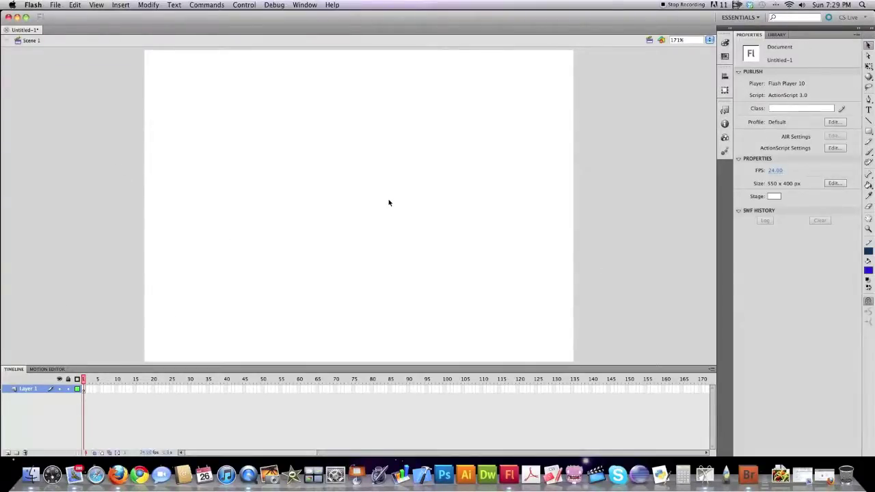
{"action": "left_click", "coordinate": [56, 5]}
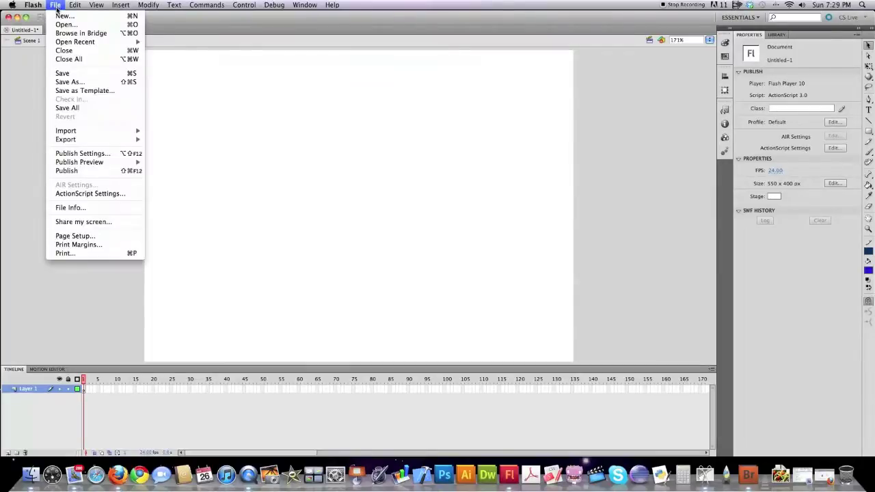
{"action": "left_click", "coordinate": [64, 16]}
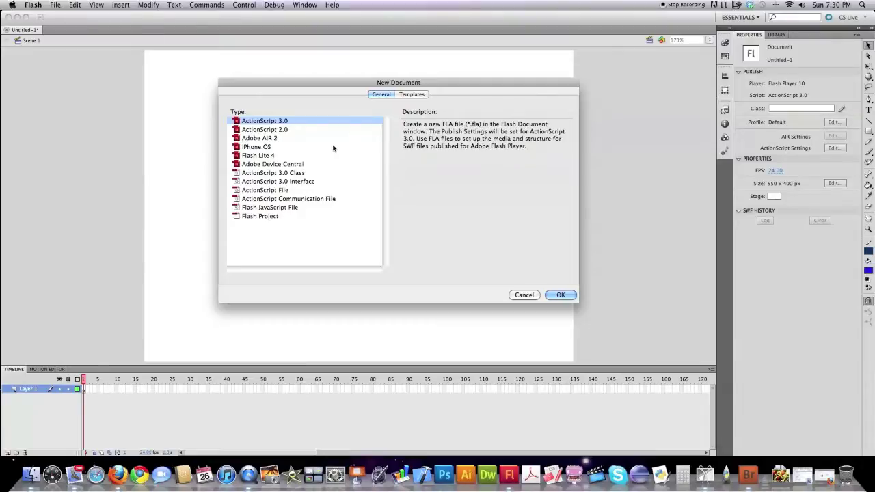
{"action": "left_click", "coordinate": [530, 294]}
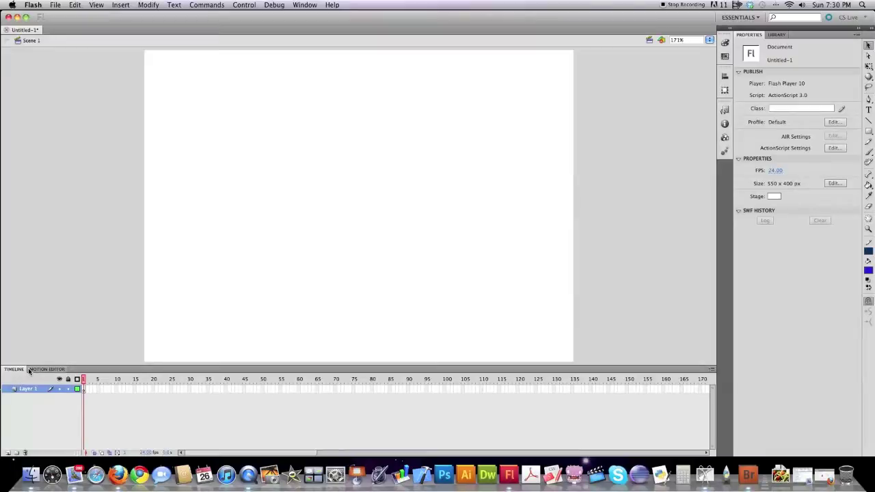
{"action": "left_click", "coordinate": [53, 370]}
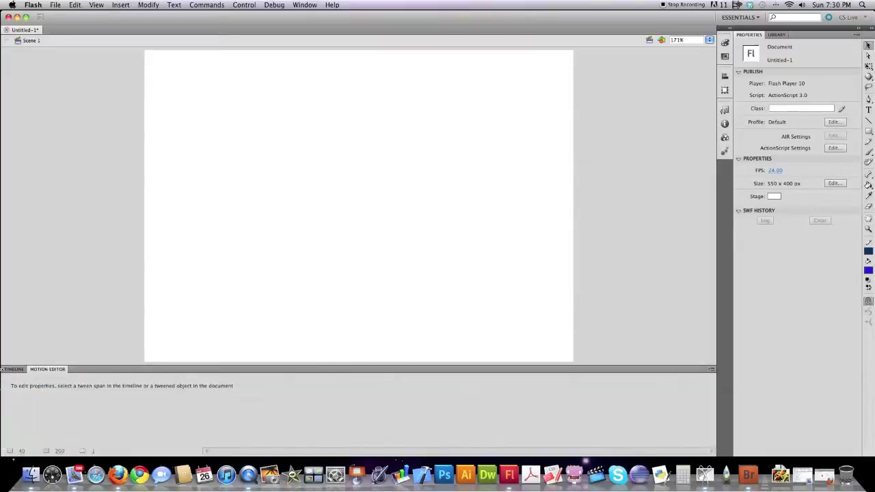
{"action": "left_click", "coordinate": [12, 370]}
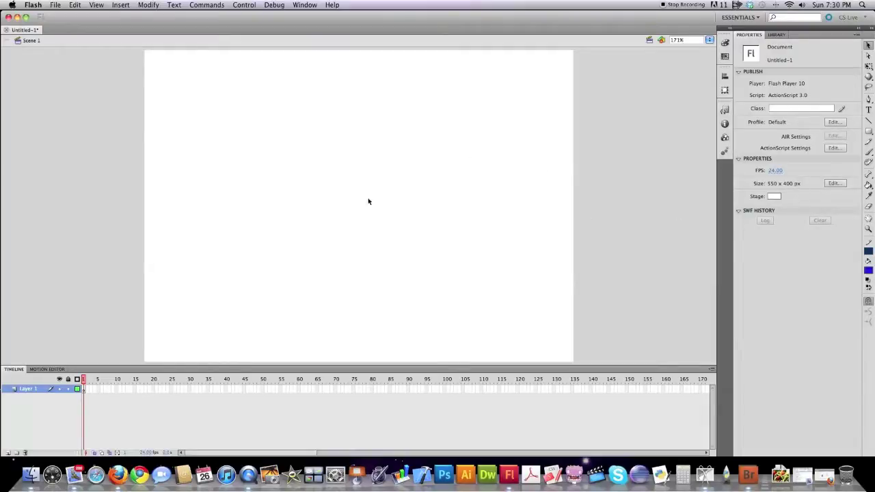
{"action": "left_click", "coordinate": [835, 183]}
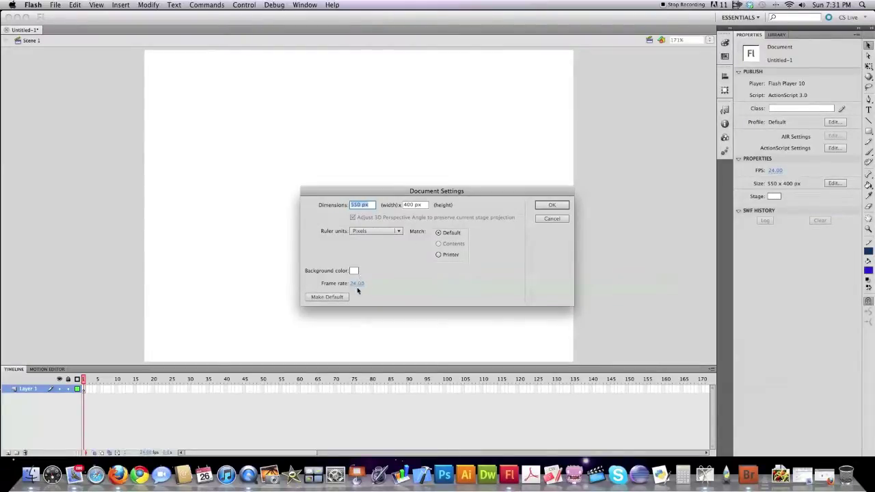
{"action": "left_click", "coordinate": [553, 206]}
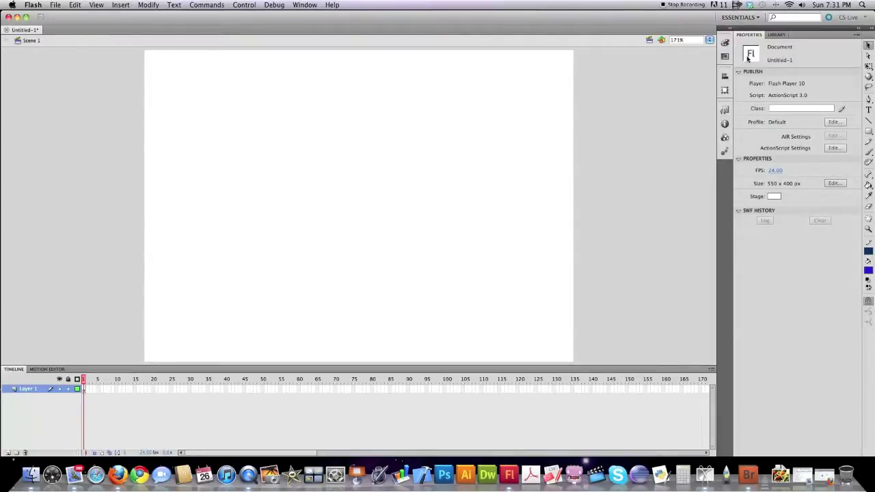
{"action": "left_click", "coordinate": [725, 42]}
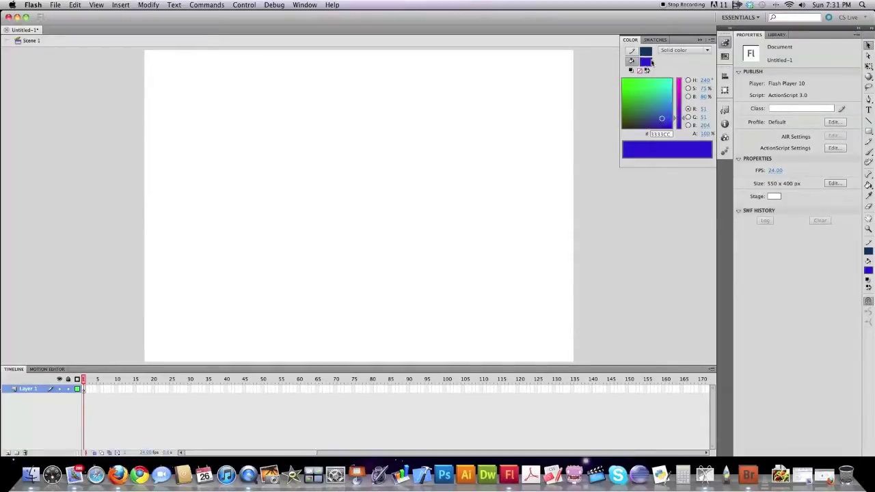
Try swapping stroke and fill, then set the stroke to black and the fill to cyan (#00CCFF).
{"action": "left_click", "coordinate": [648, 72]}
{"action": "left_click", "coordinate": [647, 71]}
{"action": "left_click", "coordinate": [648, 72]}
{"action": "left_click", "coordinate": [648, 71]}
{"action": "left_click", "coordinate": [648, 71]}
{"action": "left_click", "coordinate": [648, 71]}
{"action": "left_click", "coordinate": [647, 52]}
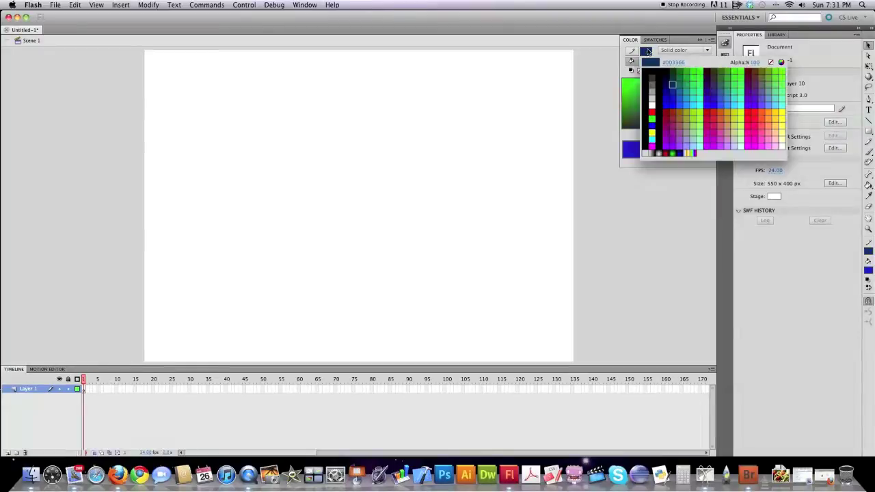
{"action": "left_click", "coordinate": [652, 70]}
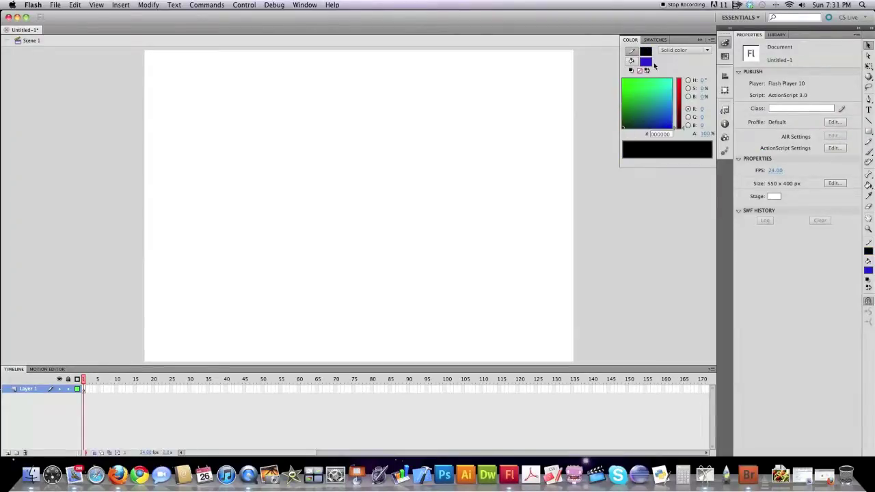
{"action": "left_click", "coordinate": [649, 63]}
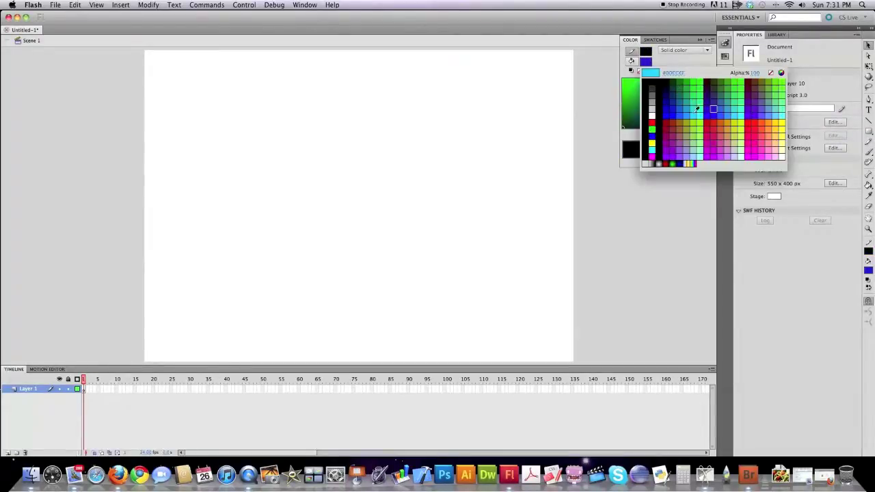
{"action": "left_click", "coordinate": [697, 112]}
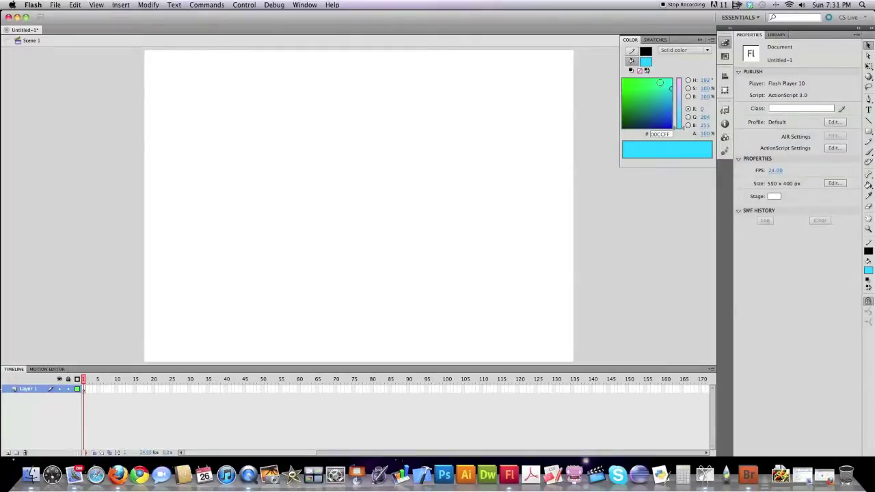
Browse the Swatches grid, return to the colour mixer and collapse the Color panel.
{"action": "left_click", "coordinate": [656, 40]}
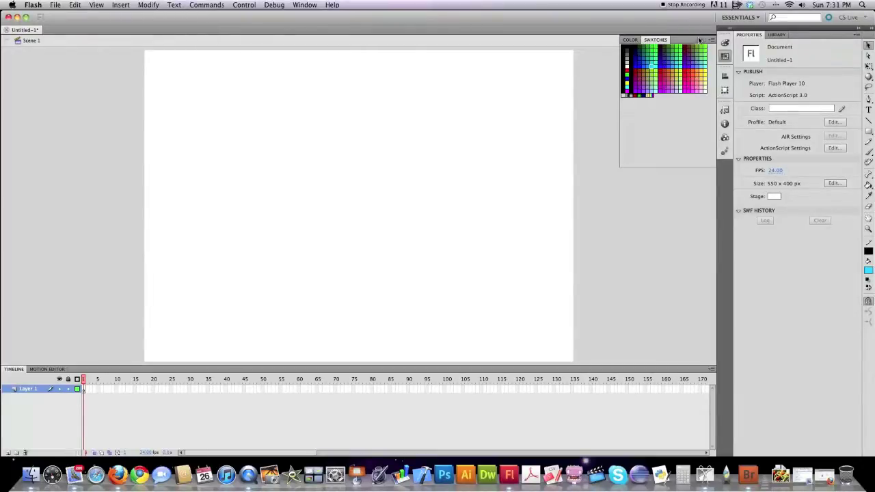
{"action": "mouse_move", "coordinate": [655, 40]}
{"action": "left_mouse_down"}
{"action": "mouse_move", "coordinate": [683, 78]}
{"action": "mouse_move", "coordinate": [640, 44]}
{"action": "mouse_move", "coordinate": [662, 146]}
{"action": "mouse_move", "coordinate": [666, 87]}
{"action": "mouse_move", "coordinate": [592, 140]}
{"action": "mouse_move", "coordinate": [702, 171]}
{"action": "mouse_move", "coordinate": [693, 106]}
{"action": "mouse_move", "coordinate": [658, 43]}
{"action": "left_mouse_up"}
{"action": "left_click", "coordinate": [630, 39]}
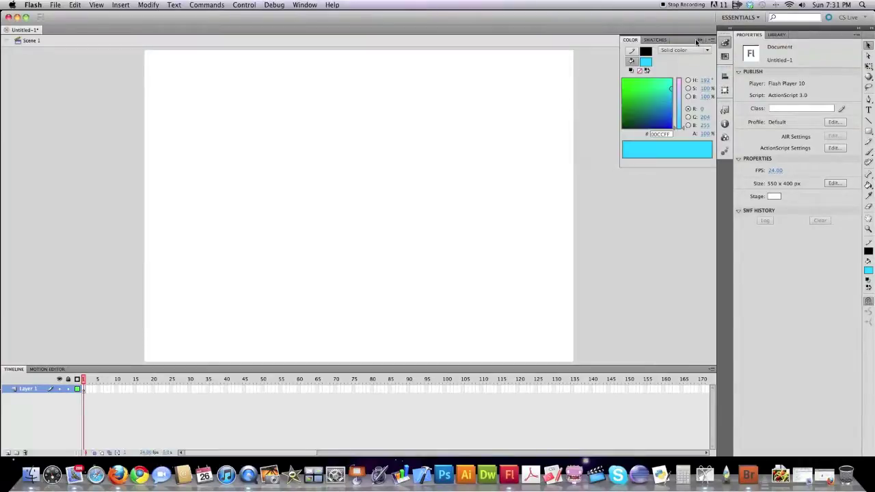
{"action": "left_click", "coordinate": [699, 39]}
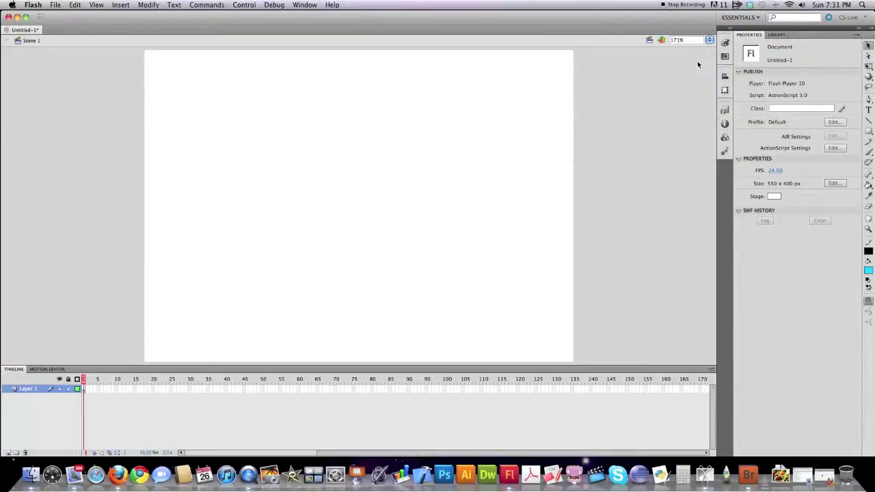
{"action": "left_click", "coordinate": [869, 132]}
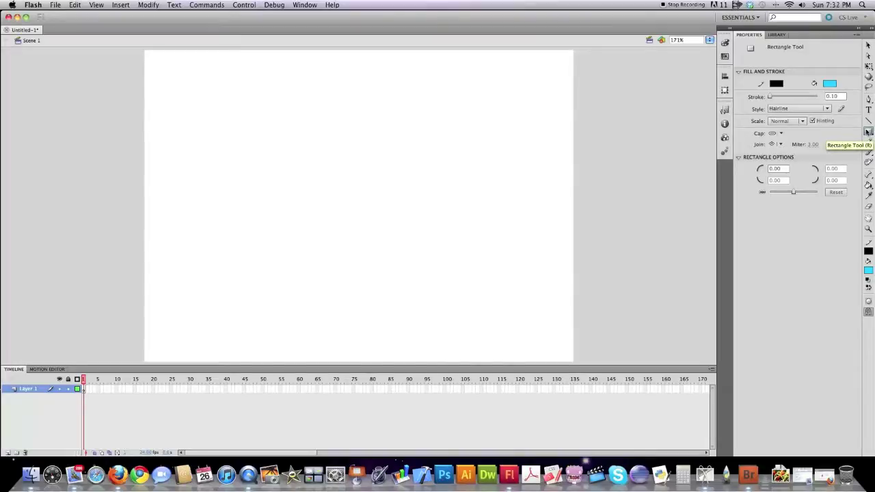
Give the rectangle a 2.00 Solid stroke, keeping Normal scaling and Round joins.
{"action": "left_click", "coordinate": [771, 97]}
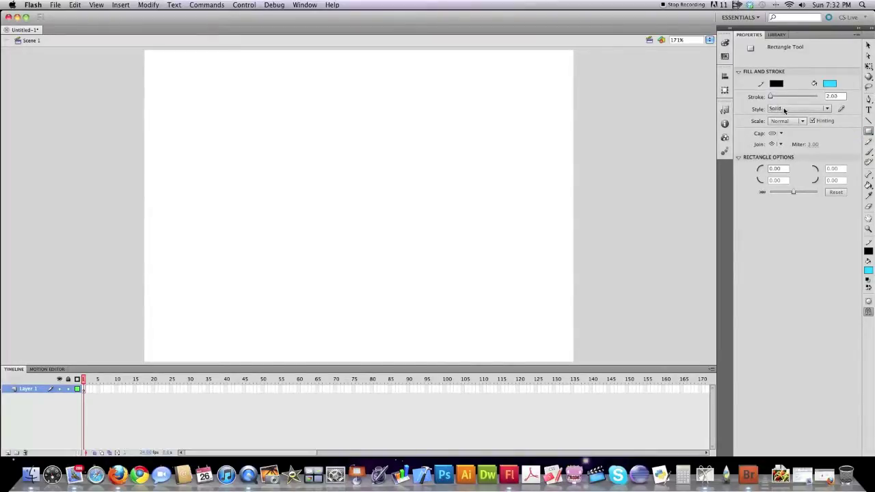
{"action": "left_click", "coordinate": [786, 110]}
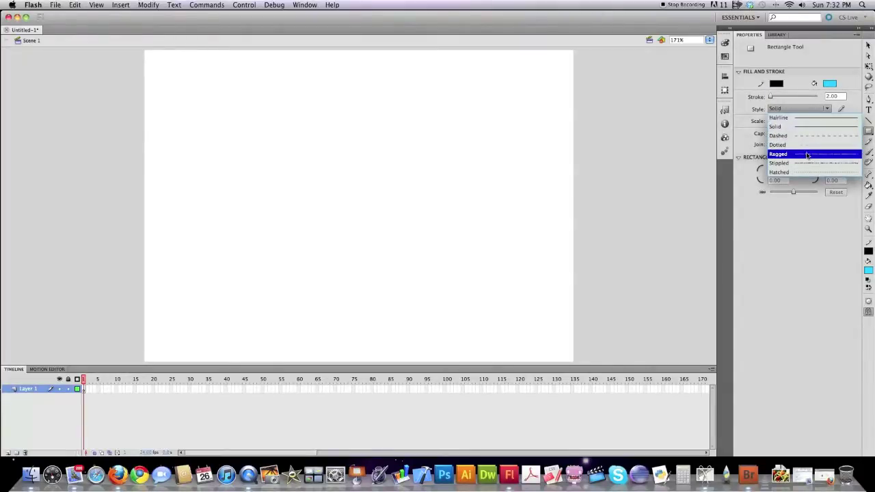
{"action": "left_click", "coordinate": [821, 128]}
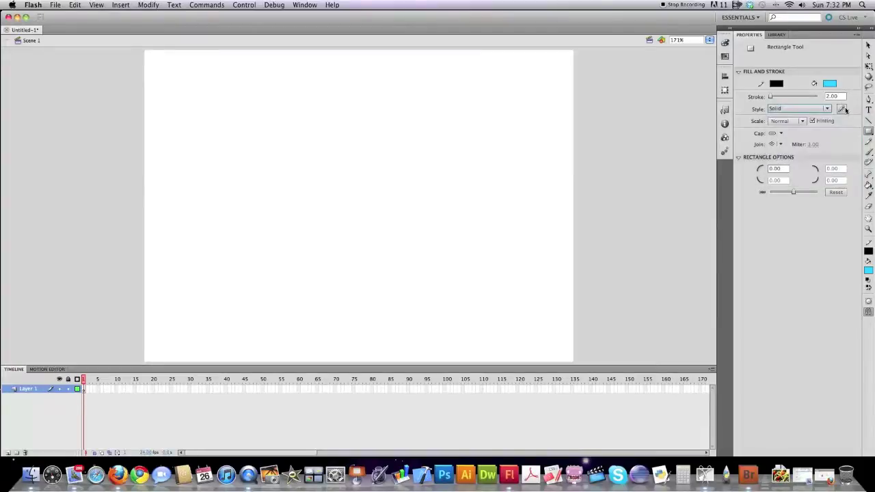
{"action": "left_click", "coordinate": [842, 108]}
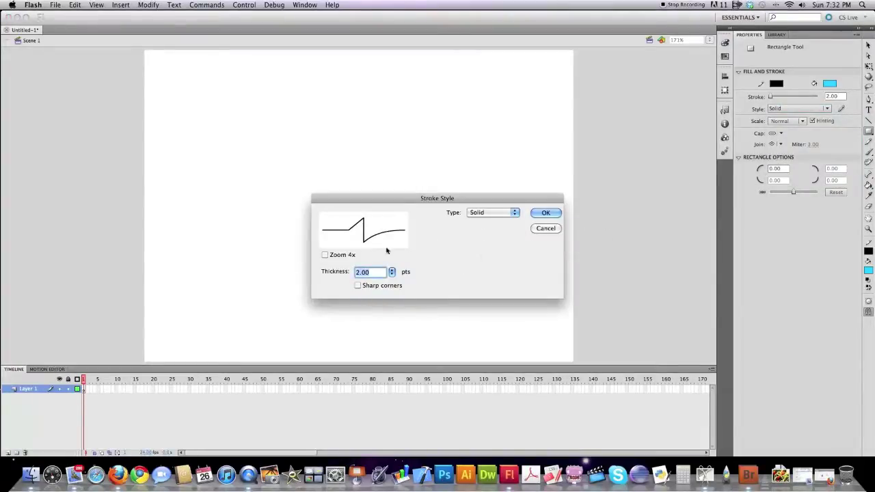
{"action": "left_click", "coordinate": [544, 229]}
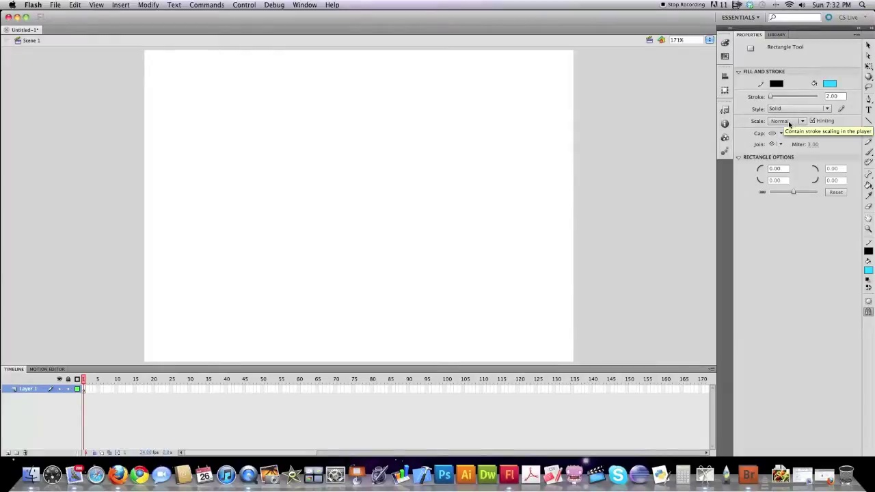
{"action": "left_click", "coordinate": [793, 121]}
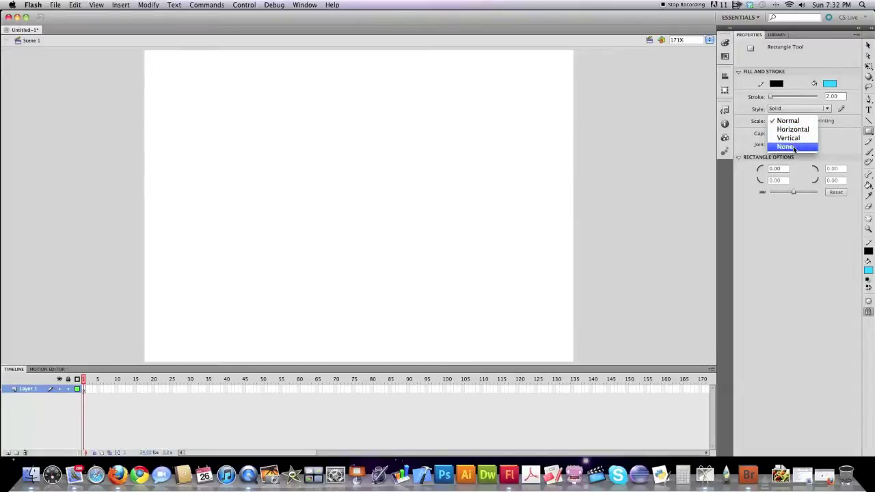
{"action": "left_click", "coordinate": [833, 137]}
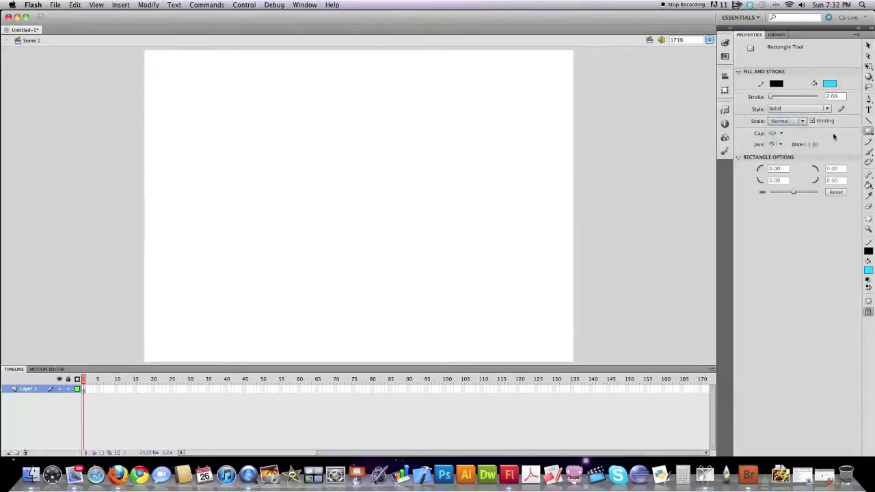
{"action": "left_click", "coordinate": [780, 144]}
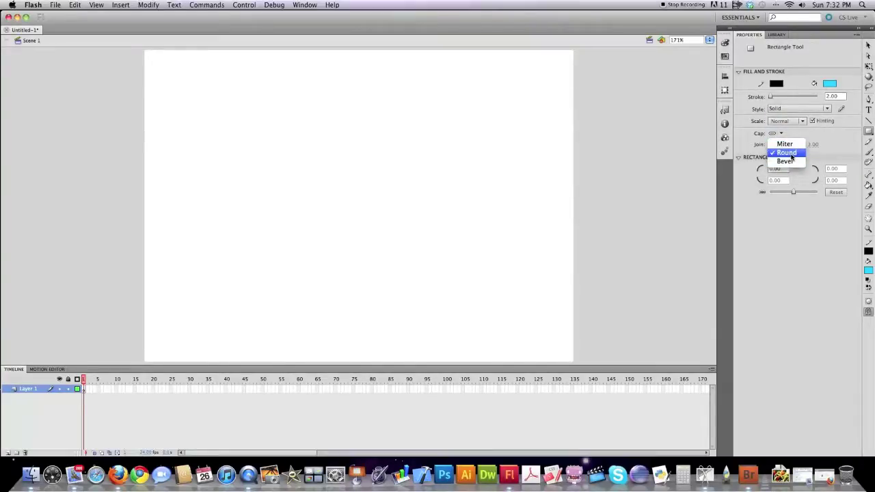
{"action": "left_click", "coordinate": [841, 160]}
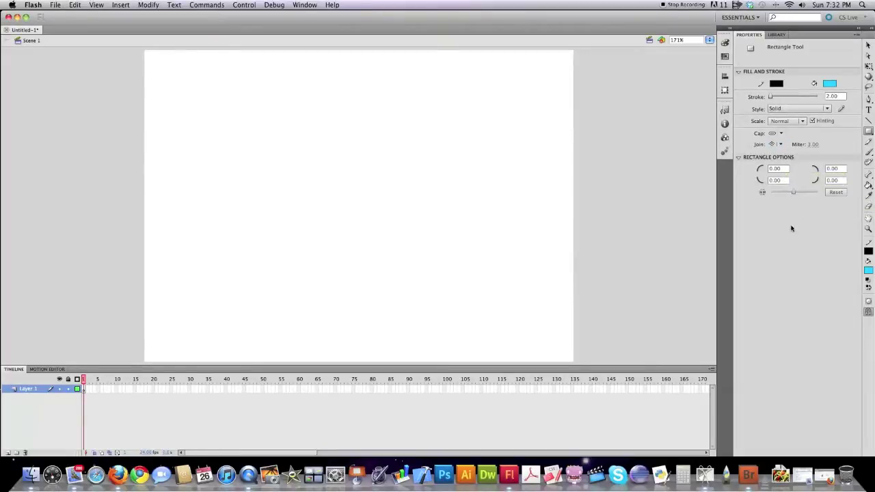
Set a 20 top-left corner radius and draw a cyan rectangle right of stage centre.
{"action": "left_click", "coordinate": [775, 169]}
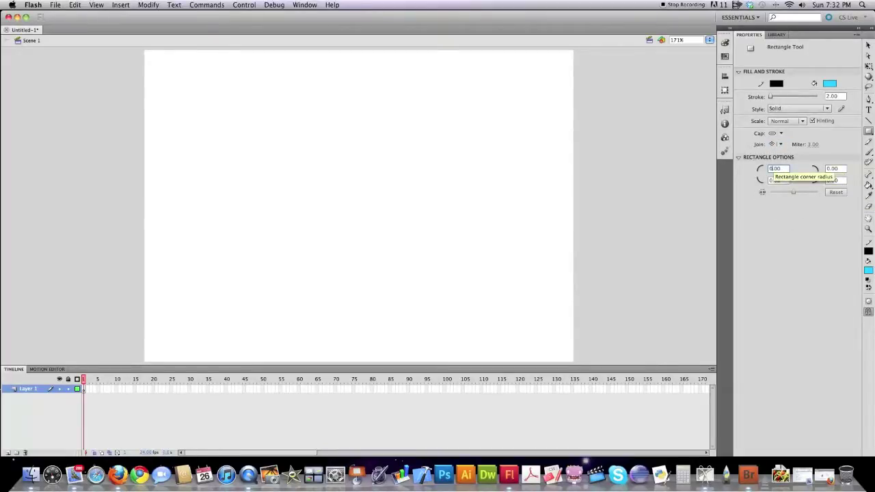
{"action": "type", "text": "20"}
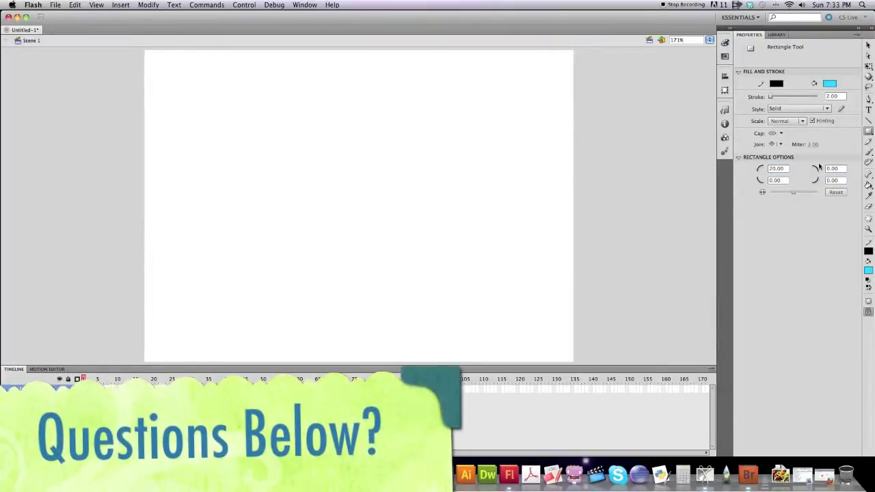
{"action": "left_click_drag", "start_coordinate": [402, 127], "coordinate": [509, 206]}
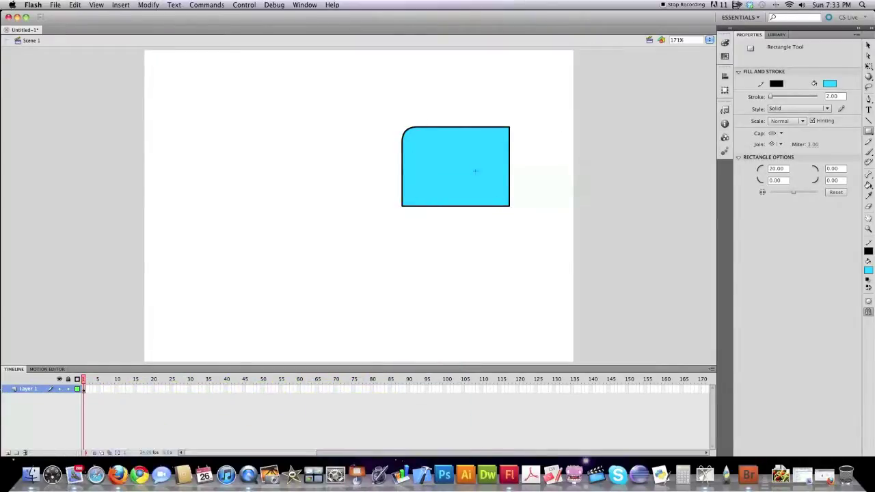
Undo the rectangle, lock all four corner radii at 20, and draw a rounded rectangle.
{"action": "key", "text": "super+z"}
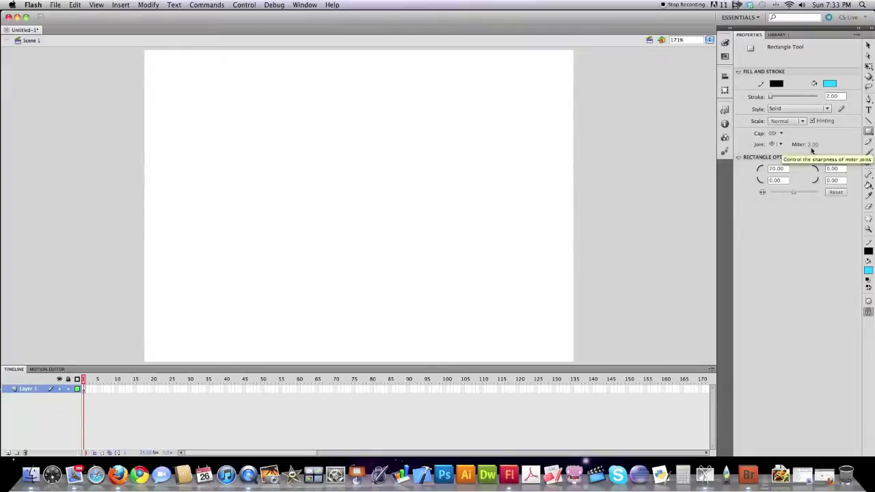
{"action": "left_click", "coordinate": [763, 193]}
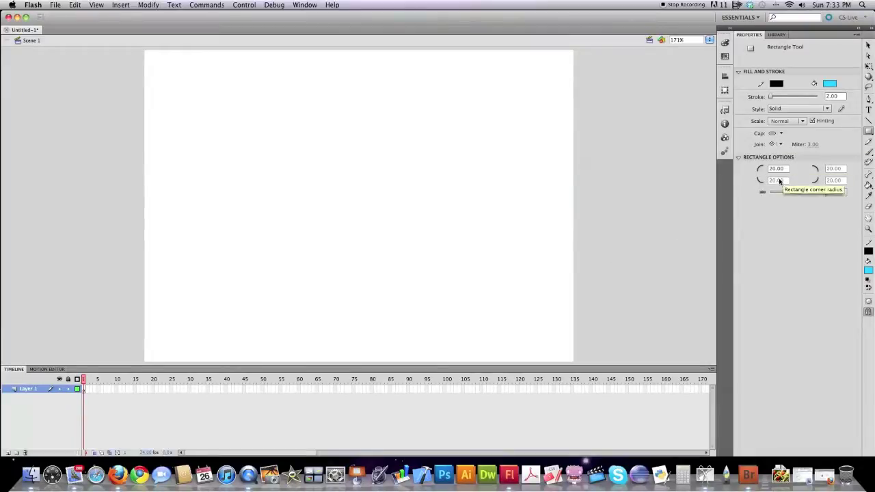
{"action": "left_click_drag", "start_coordinate": [401, 118], "coordinate": [517, 217]}
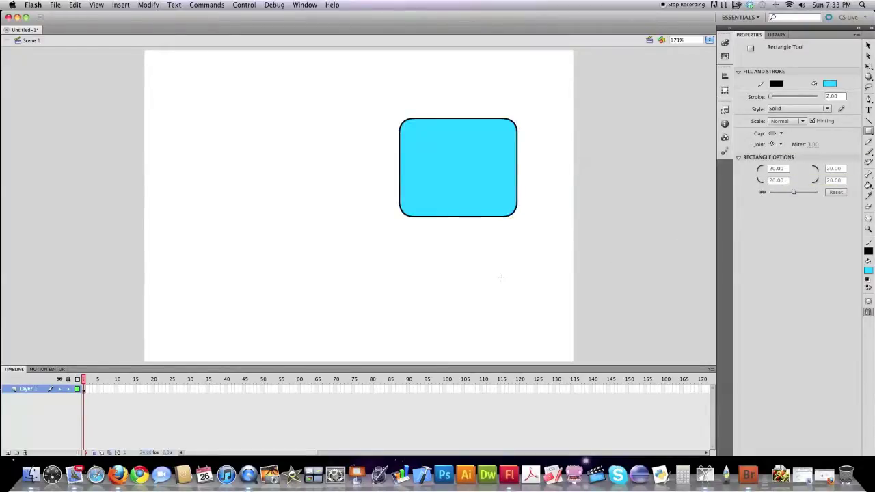
Select the rounded rectangle and delete it, leaving the stage empty.
{"action": "key", "text": "v"}
{"action": "left_click_drag", "start_coordinate": [361, 95], "coordinate": [541, 257]}
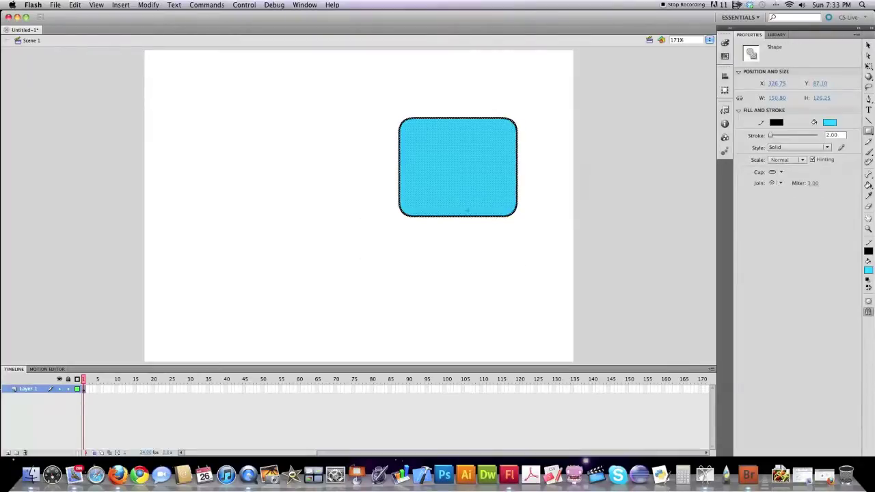
{"action": "key", "text": "Delete"}
{"action": "key", "text": "r"}
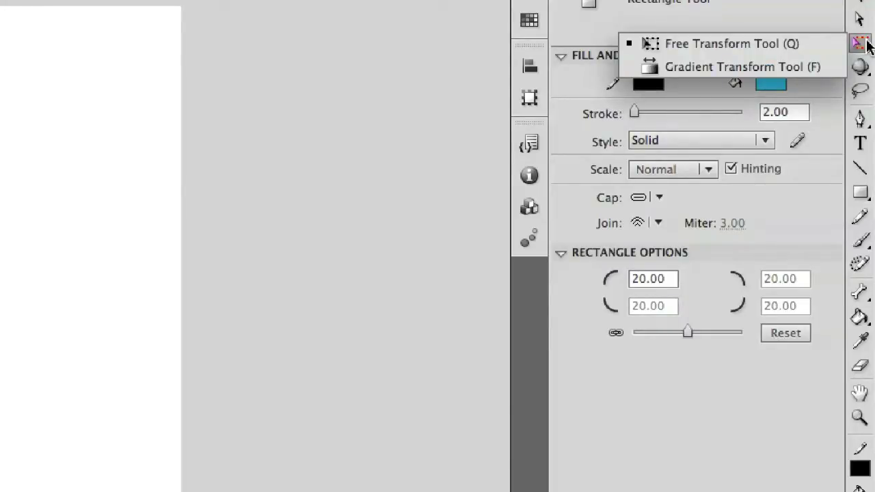
{"action": "left_click", "coordinate": [863, 44]}
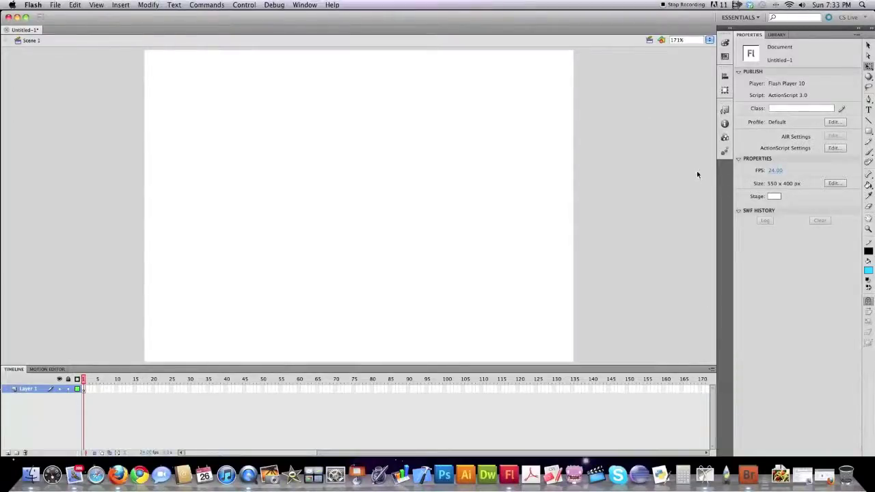
{"action": "left_click", "coordinate": [869, 231]}
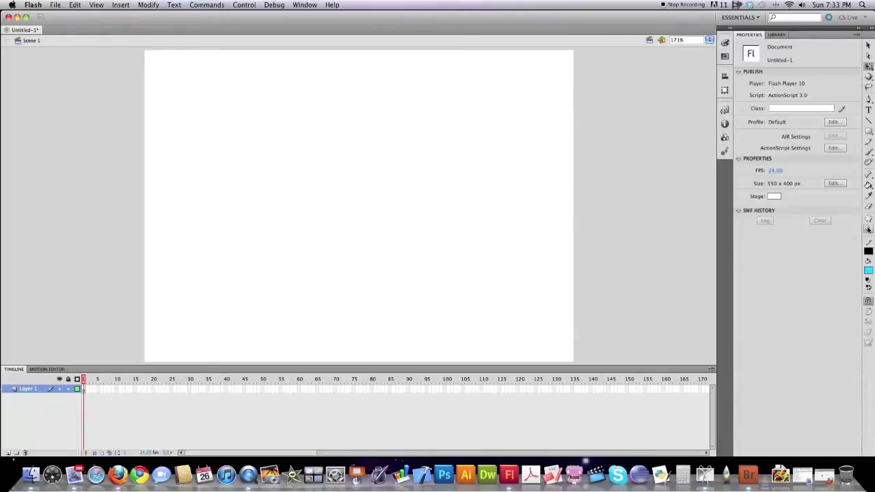
{"action": "left_click", "coordinate": [441, 189]}
{"action": "left_click", "coordinate": [429, 181]}
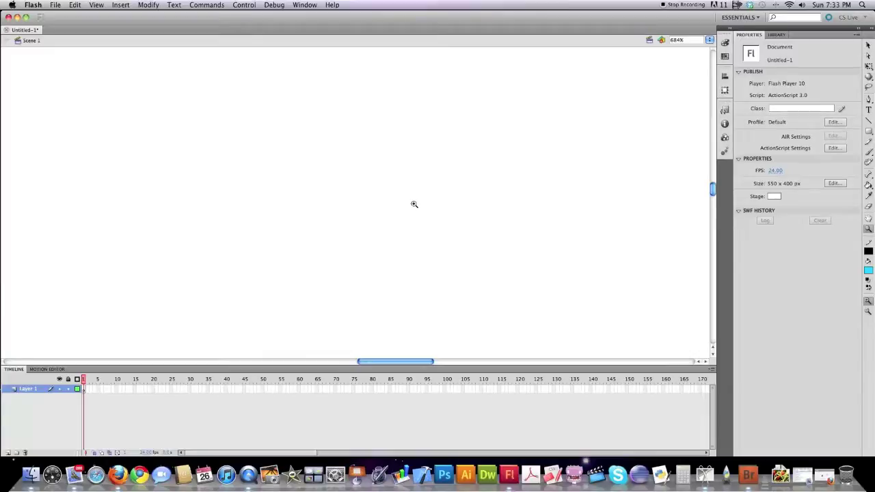
{"action": "left_click", "coordinate": [406, 199], "text": "alt"}
{"action": "left_click", "coordinate": [406, 199], "text": "alt"}
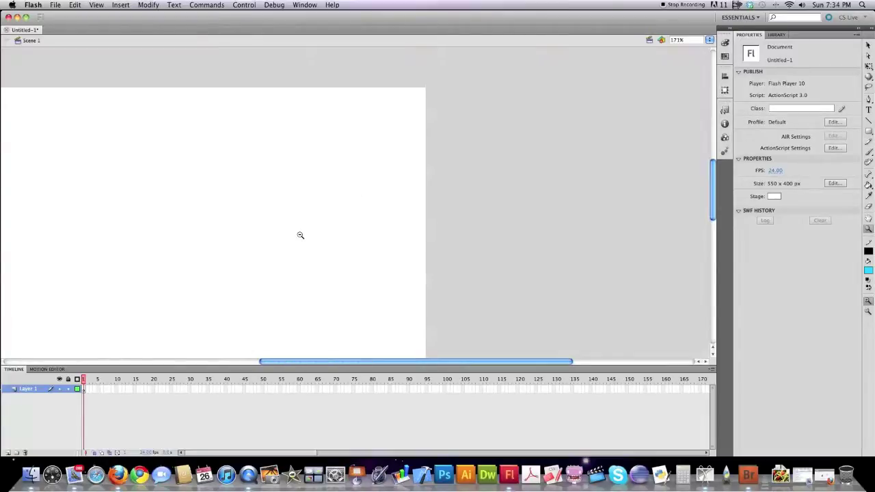
{"action": "left_click", "coordinate": [710, 39]}
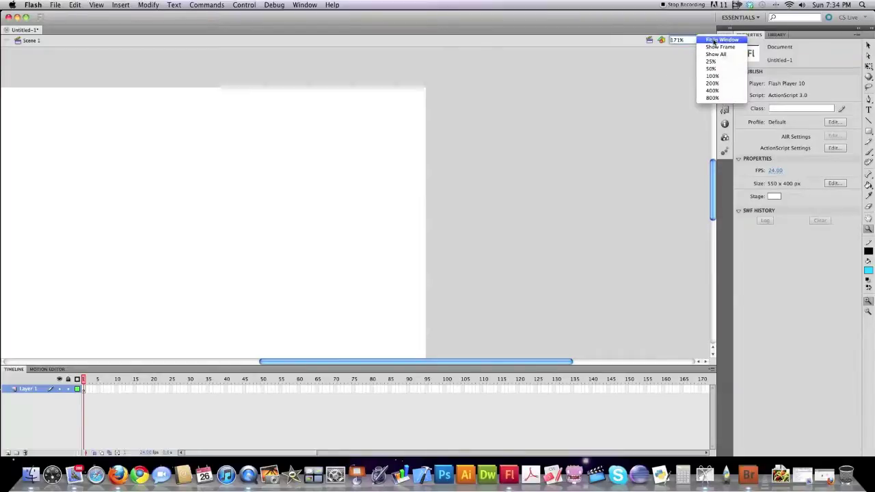
{"action": "left_click", "coordinate": [714, 42]}
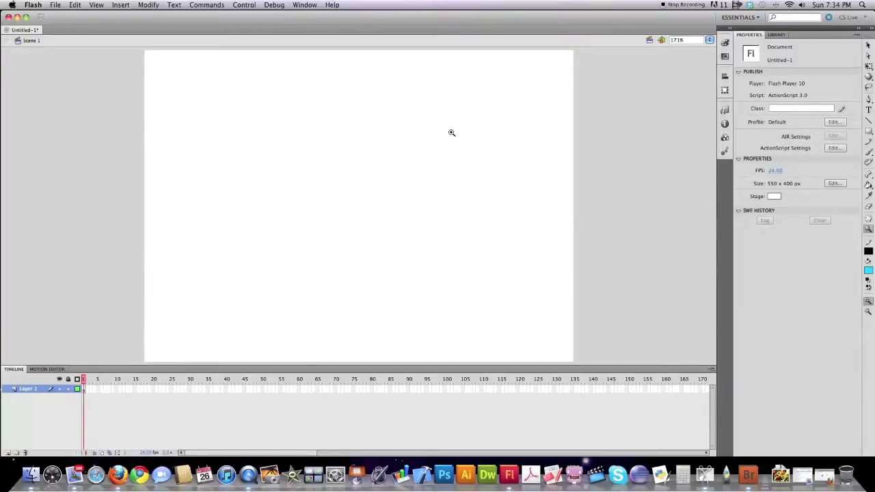
{"action": "left_click", "coordinate": [870, 131]}
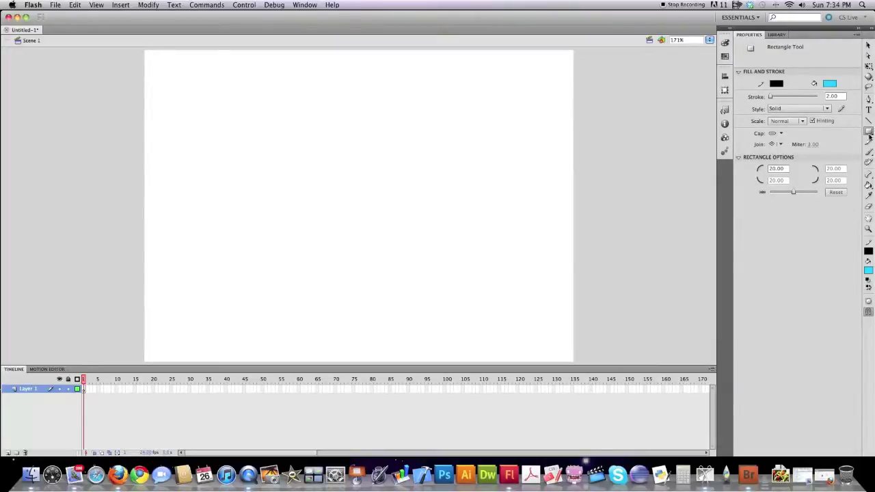
{"action": "left_click", "coordinate": [869, 303]}
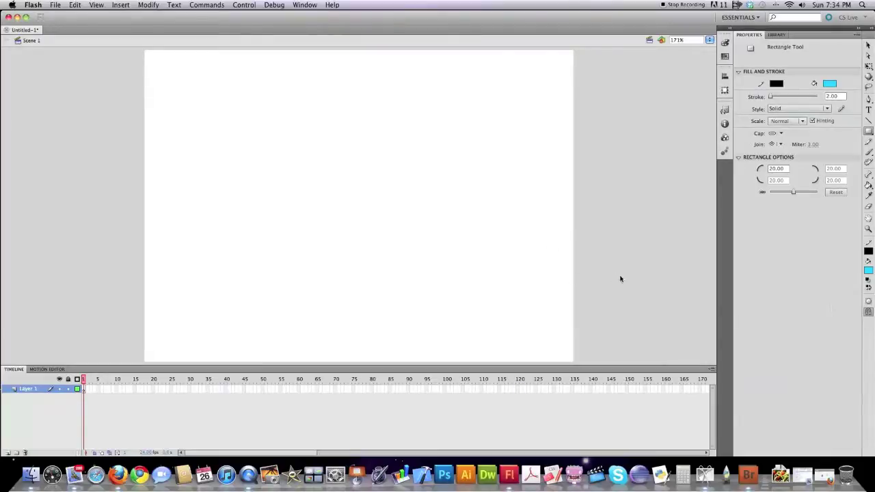
{"action": "left_click_drag", "start_coordinate": [413, 176], "coordinate": [482, 258]}
{"action": "left_click_drag", "start_coordinate": [282, 103], "coordinate": [379, 199]}
{"action": "key", "text": "v"}
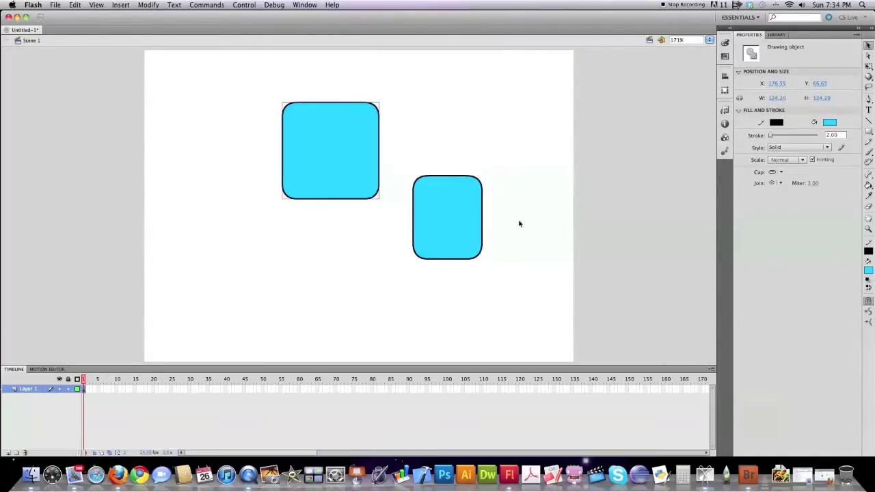
{"action": "left_click", "coordinate": [482, 234]}
{"action": "mouse_move", "coordinate": [471, 228]}
{"action": "left_mouse_down"}
{"action": "mouse_move", "coordinate": [400, 191]}
{"action": "mouse_move", "coordinate": [479, 238]}
{"action": "left_mouse_up"}
{"action": "left_click_drag", "start_coordinate": [354, 160], "coordinate": [341, 146]}
{"action": "left_click_drag", "start_coordinate": [436, 217], "coordinate": [454, 262]}
{"action": "left_click_drag", "start_coordinate": [236, 74], "coordinate": [547, 333]}
{"action": "key", "text": "Delete"}
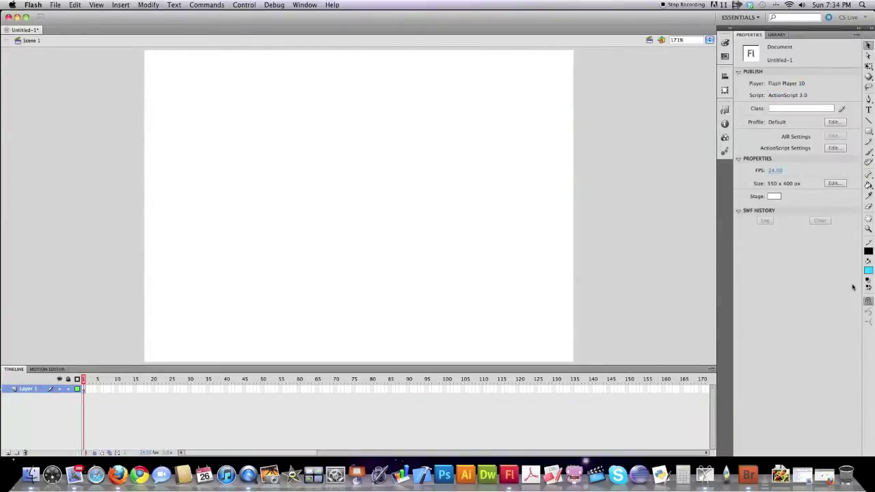
{"action": "left_click", "coordinate": [869, 132]}
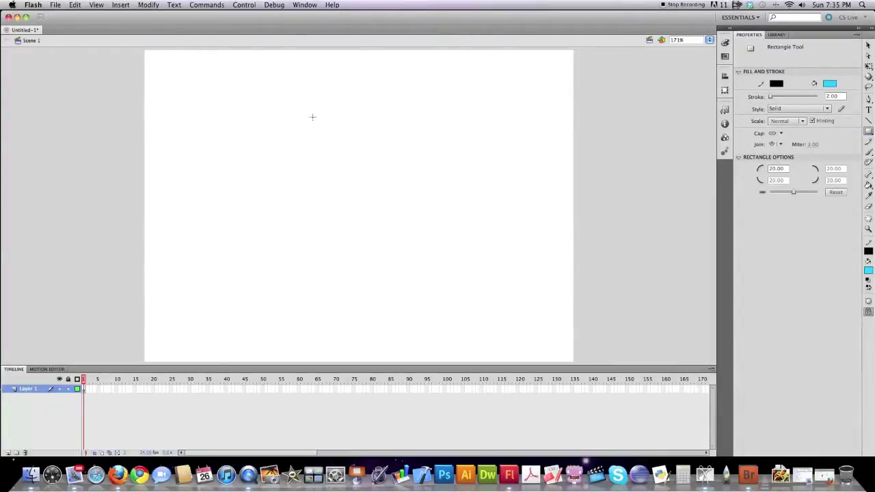
Remove the stroke colour and draw two outline-free cyan rounded rectangles.
{"action": "left_click", "coordinate": [777, 84]}
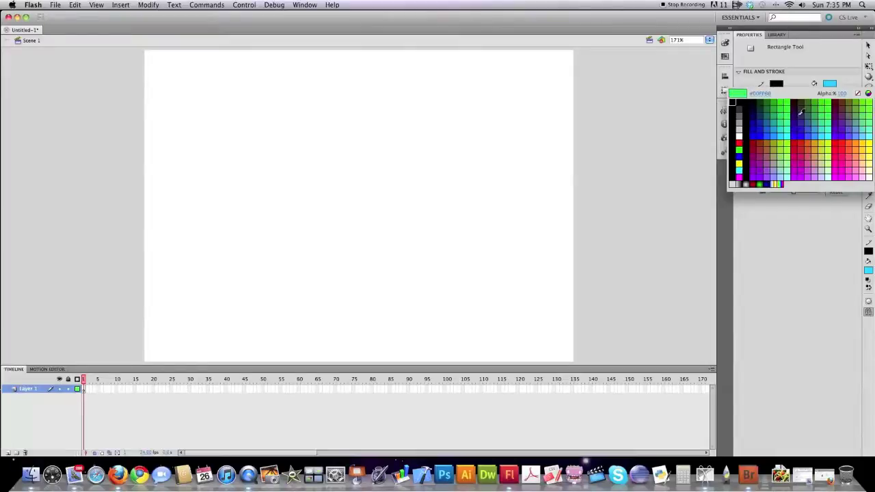
{"action": "left_click", "coordinate": [859, 93]}
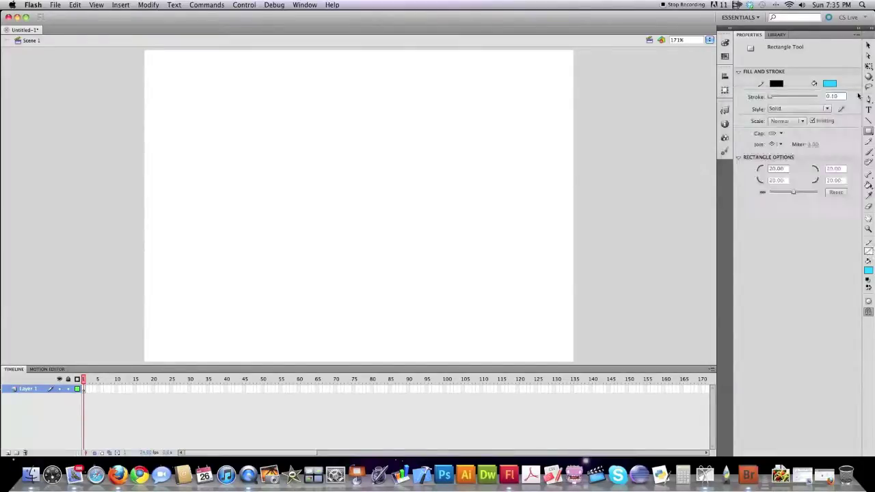
{"action": "left_click_drag", "start_coordinate": [276, 107], "coordinate": [379, 210]}
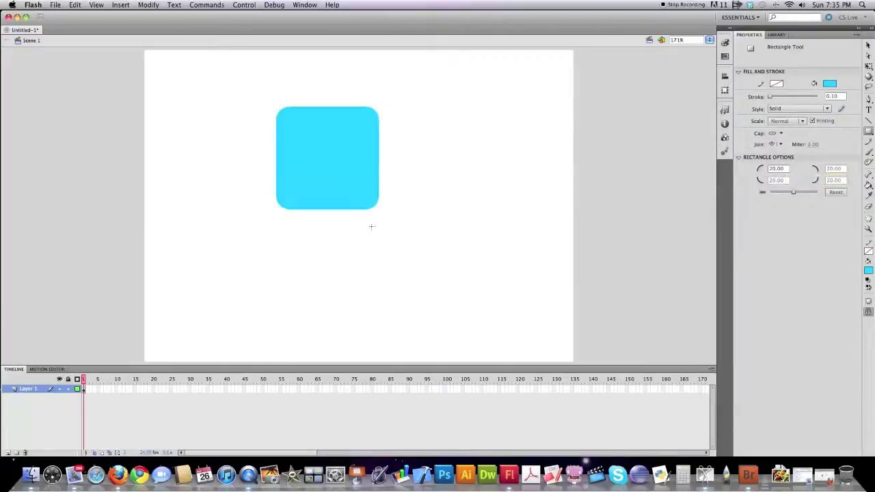
{"action": "left_click_drag", "start_coordinate": [410, 176], "coordinate": [523, 275]}
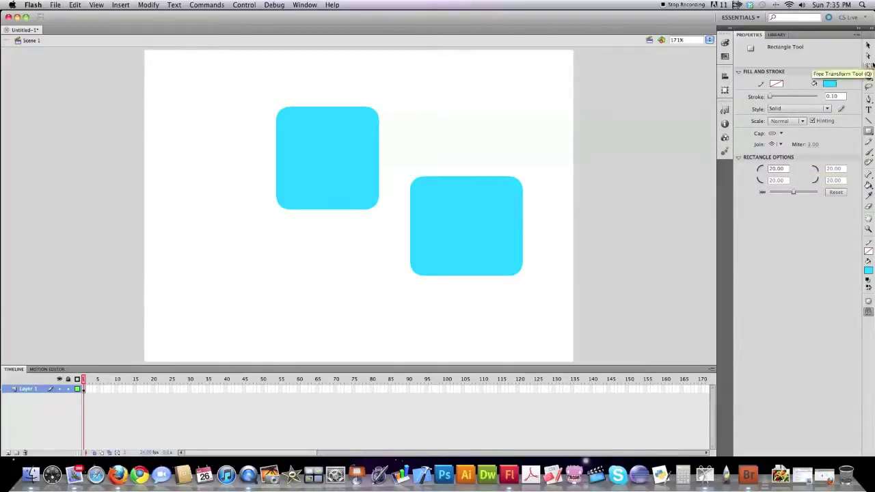
Drag the second rectangle onto the first and deselect so they merge, then reposition the merged shape.
{"action": "left_click", "coordinate": [869, 44]}
{"action": "left_click", "coordinate": [467, 226]}
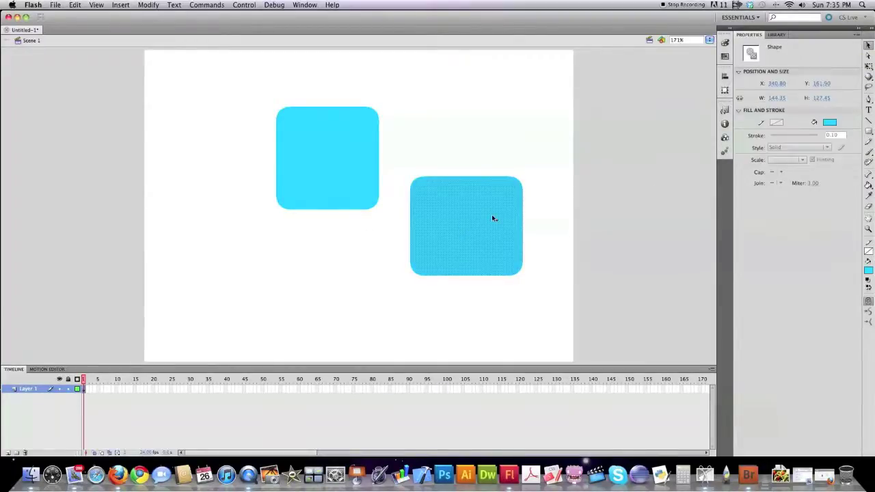
{"action": "left_click_drag", "start_coordinate": [492, 217], "coordinate": [405, 215]}
{"action": "key", "text": "super+shift+a"}
{"action": "left_click_drag", "start_coordinate": [502, 296], "coordinate": [195, 71]}
{"action": "left_click", "coordinate": [522, 200]}
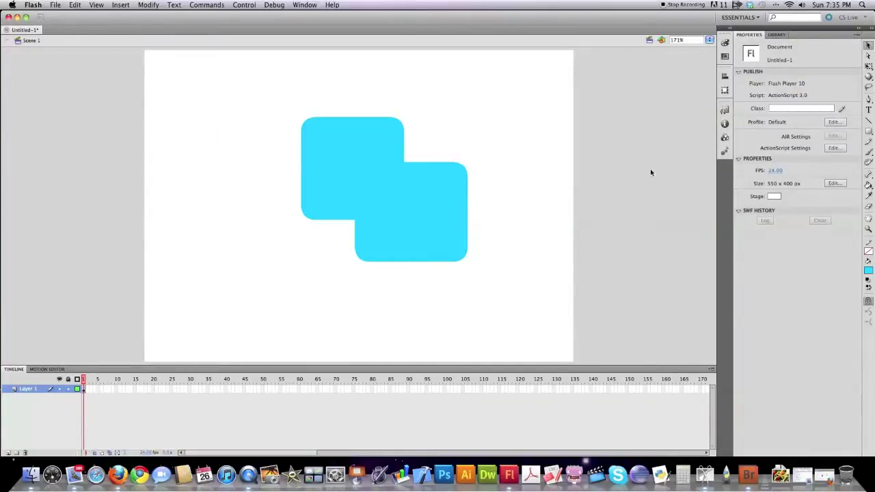
Draw a green-filled rounded rectangle at the top right of the stage.
{"action": "left_click", "coordinate": [870, 131]}
{"action": "left_click", "coordinate": [830, 83]}
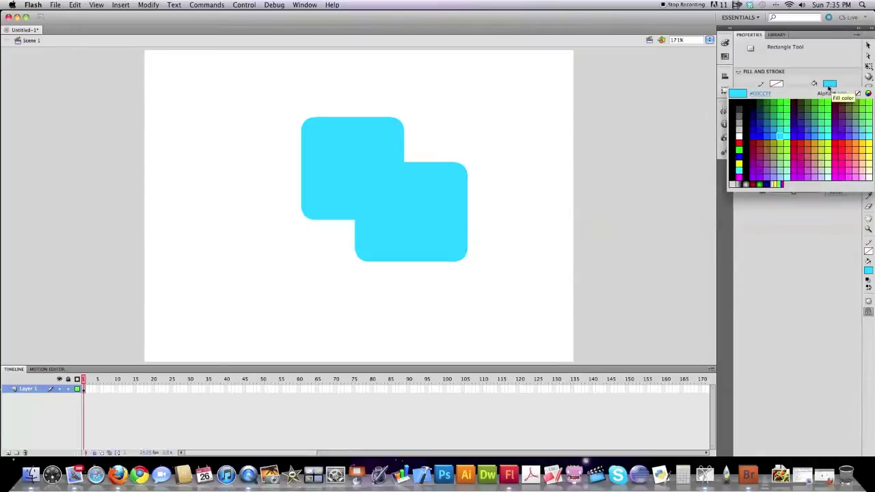
{"action": "left_click", "coordinate": [791, 110]}
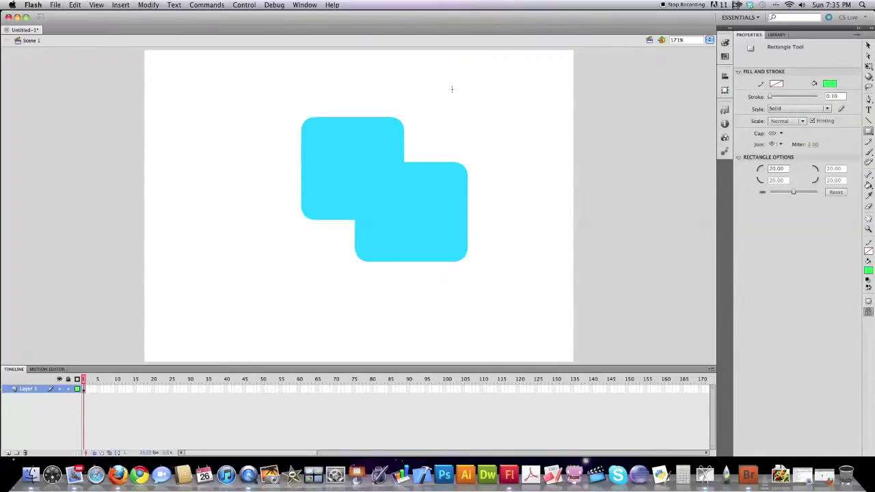
{"action": "left_click_drag", "start_coordinate": [452, 89], "coordinate": [566, 160]}
Drop the green rectangle over the cyan shape to cut a notch, then reselect the green rectangle.
{"action": "key", "text": "v"}
{"action": "left_click", "coordinate": [520, 134]}
{"action": "mouse_move", "coordinate": [507, 125]}
{"action": "left_mouse_down"}
{"action": "mouse_move", "coordinate": [484, 164]}
{"action": "mouse_move", "coordinate": [539, 134]}
{"action": "left_mouse_up"}
{"action": "left_click", "coordinate": [495, 200]}
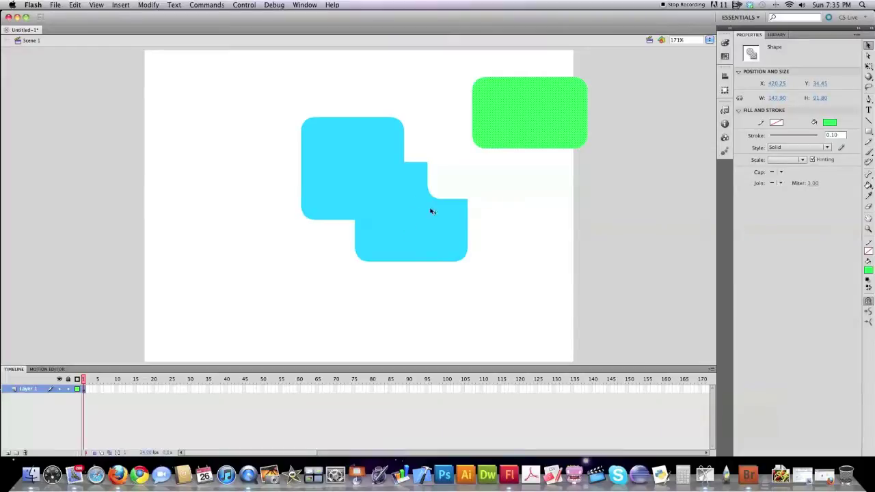
{"action": "left_click", "coordinate": [588, 235]}
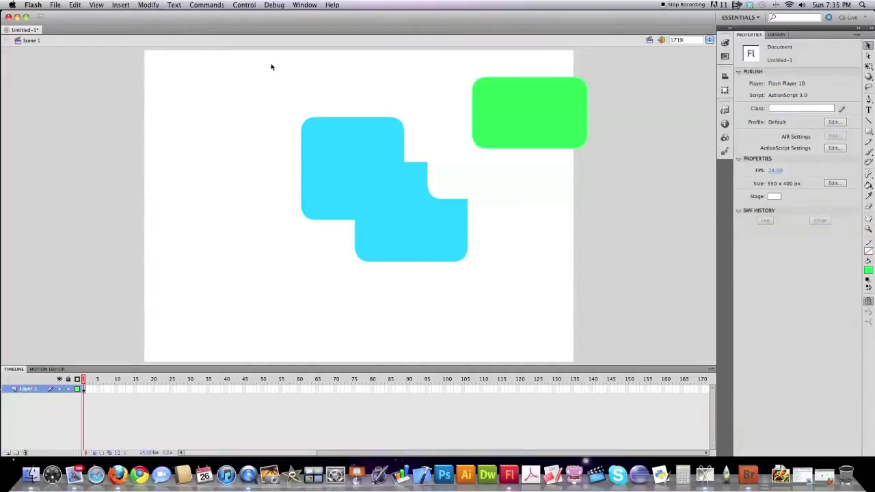
{"action": "left_click_drag", "start_coordinate": [270, 66], "coordinate": [635, 284]}
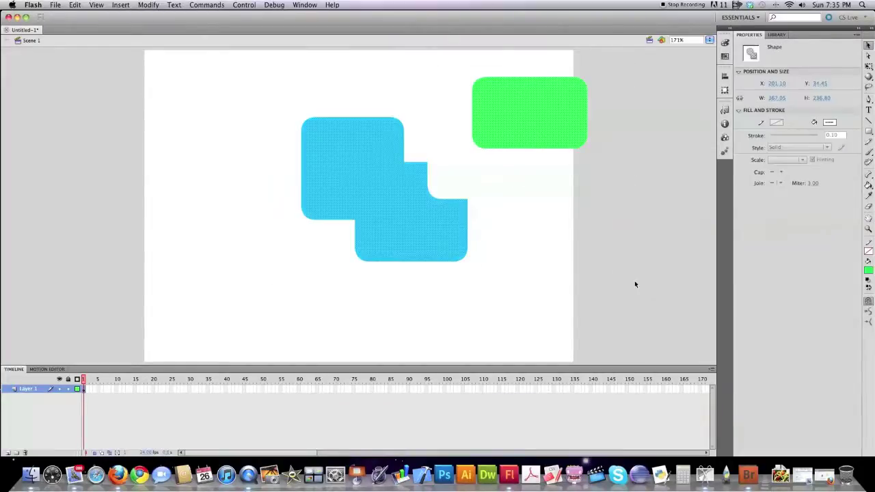
{"action": "left_click", "coordinate": [540, 273]}
{"action": "left_click_drag", "start_coordinate": [461, 71], "coordinate": [655, 160]}
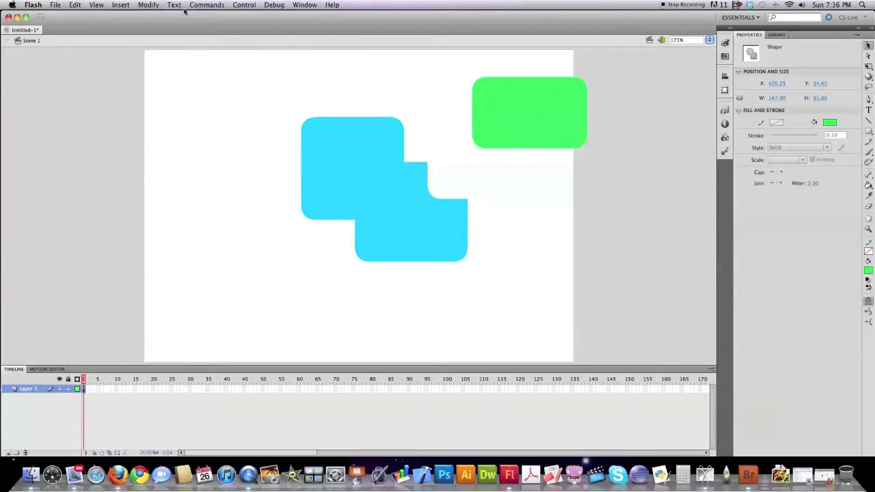
Make the green rectangle a drawing object, then Break Apart it back into a plain shape.
{"action": "left_click", "coordinate": [149, 5]}
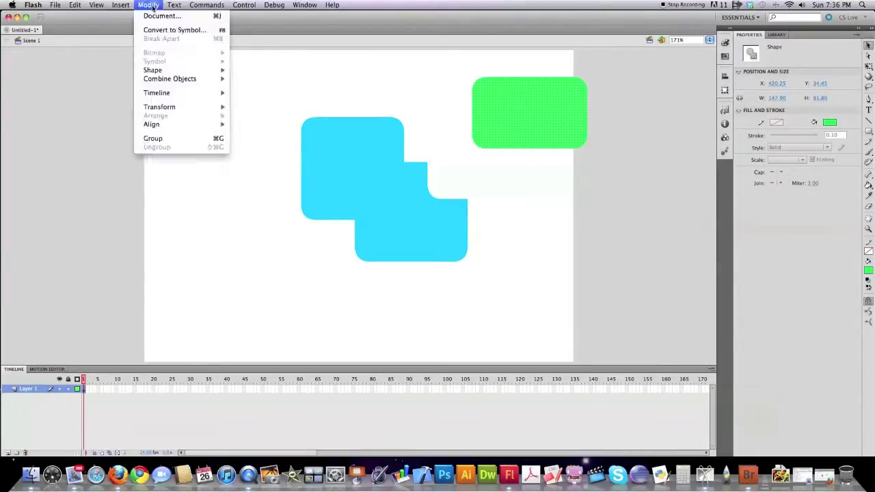
{"action": "mouse_move", "coordinate": [174, 80]}
{"action": "left_click", "coordinate": [254, 95]}
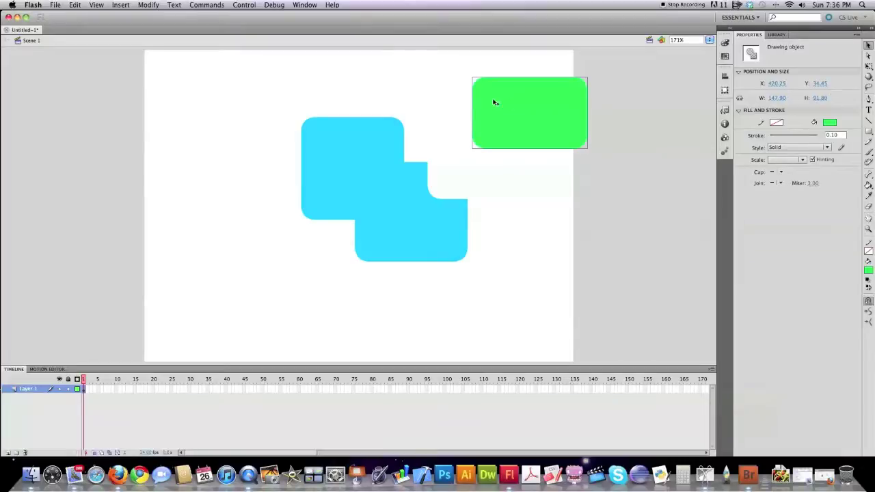
{"action": "left_click", "coordinate": [152, 4]}
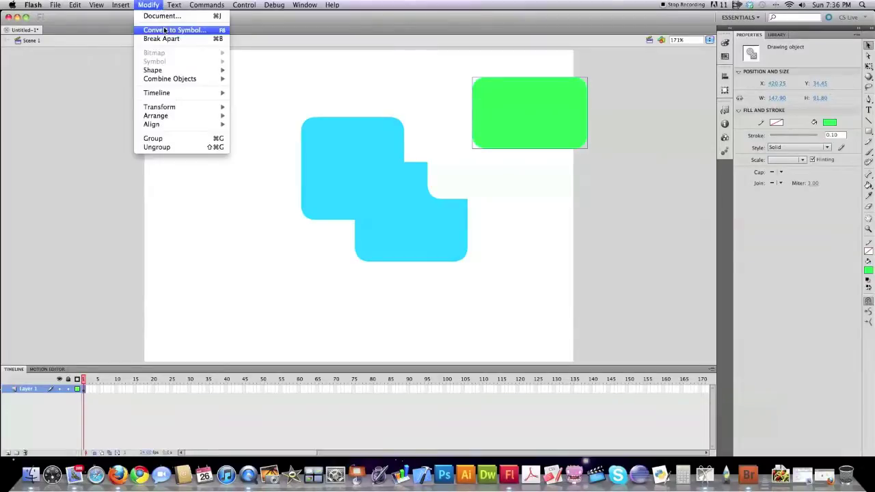
{"action": "left_click", "coordinate": [162, 38]}
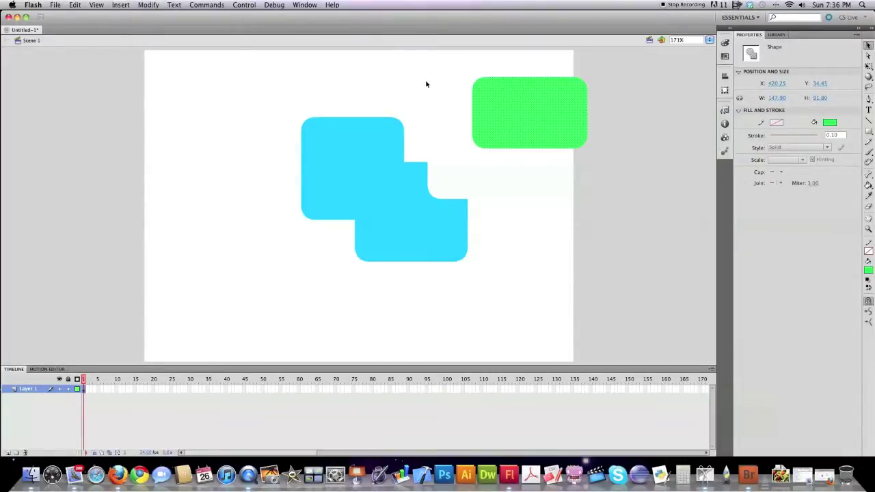
{"action": "left_click", "coordinate": [494, 167]}
Select everything on the stage and delete it.
{"action": "left_click_drag", "start_coordinate": [258, 55], "coordinate": [452, 140]}
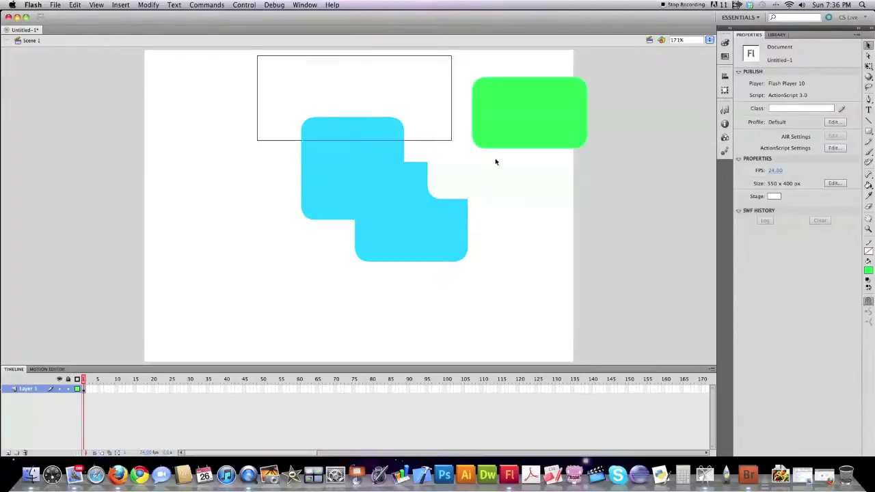
{"action": "key", "text": "super+a"}
{"action": "key", "text": "Delete"}
{"action": "left_click", "coordinate": [869, 131]}
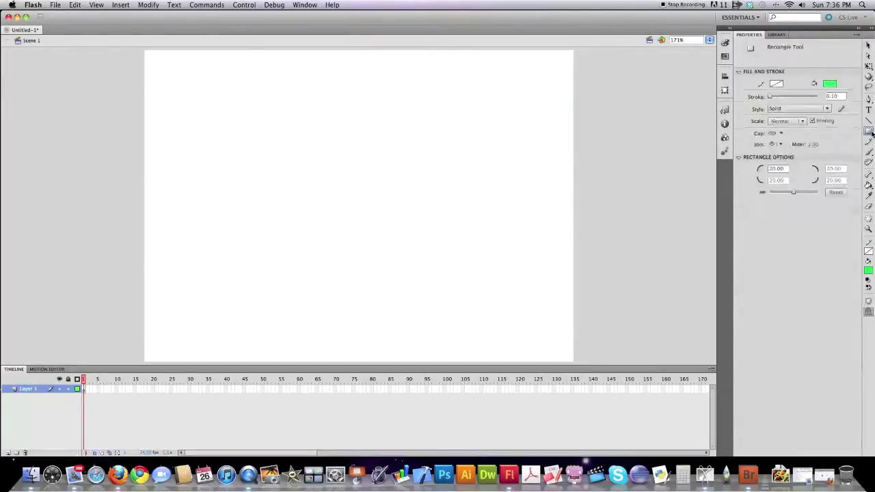
{"action": "left_click", "coordinate": [868, 131]}
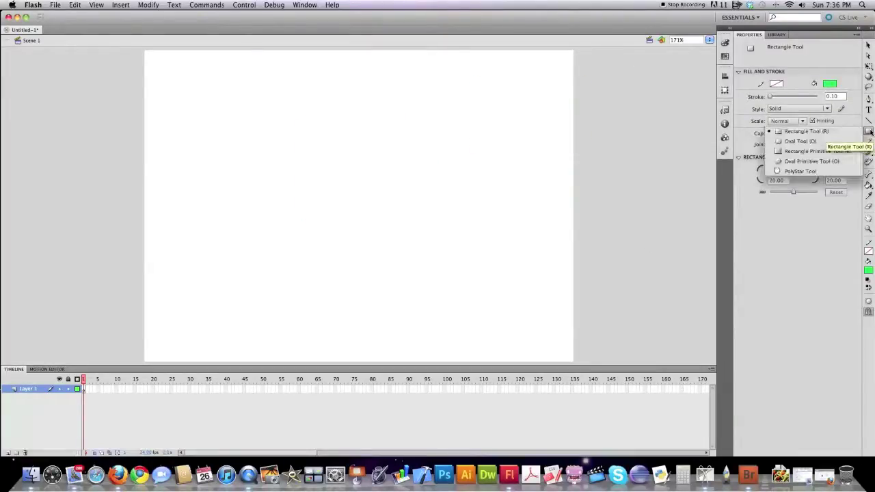
{"action": "left_click", "coordinate": [831, 152]}
{"action": "left_click_drag", "start_coordinate": [278, 126], "coordinate": [386, 213]}
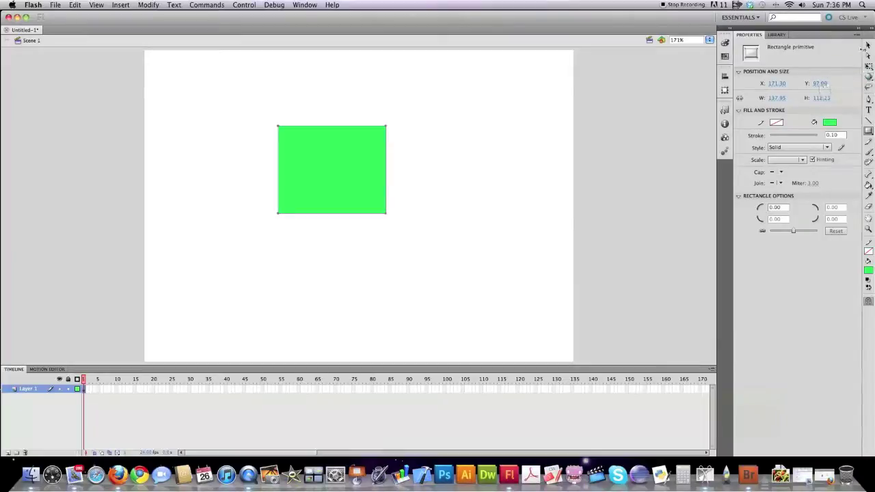
{"action": "left_click", "coordinate": [868, 55]}
{"action": "left_click", "coordinate": [397, 134]}
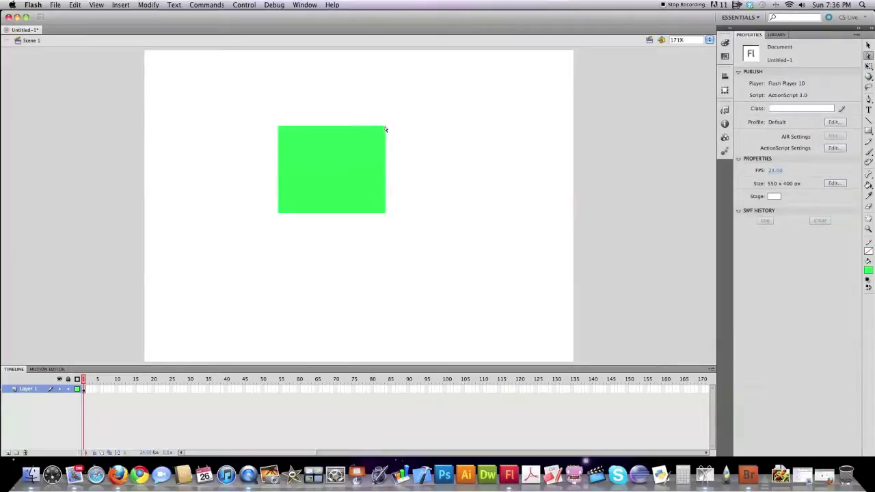
{"action": "left_click_drag", "start_coordinate": [386, 129], "coordinate": [363, 184]}
{"action": "left_click", "coordinate": [450, 118]}
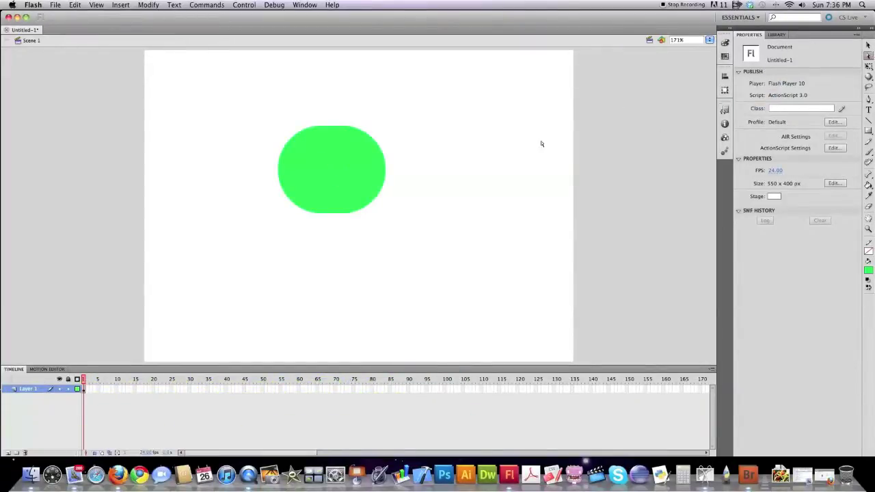
{"action": "left_click", "coordinate": [869, 130]}
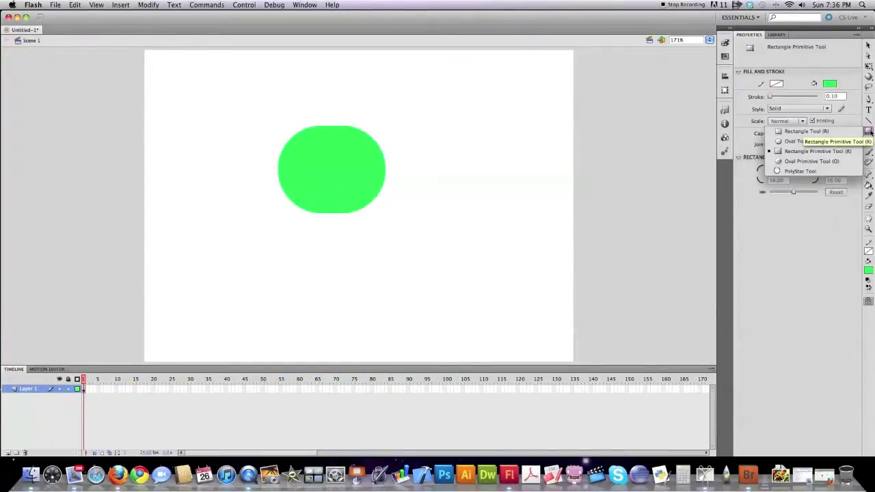
{"action": "left_click", "coordinate": [826, 131]}
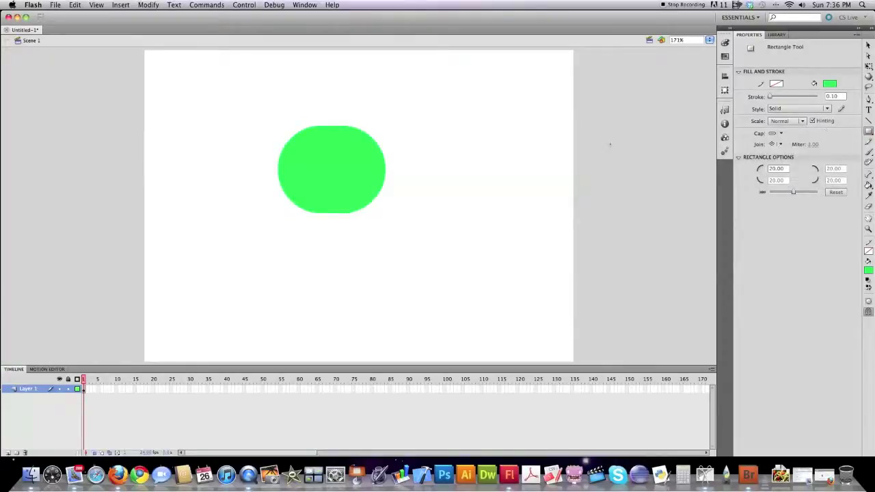
{"action": "left_click_drag", "start_coordinate": [409, 93], "coordinate": [518, 184]}
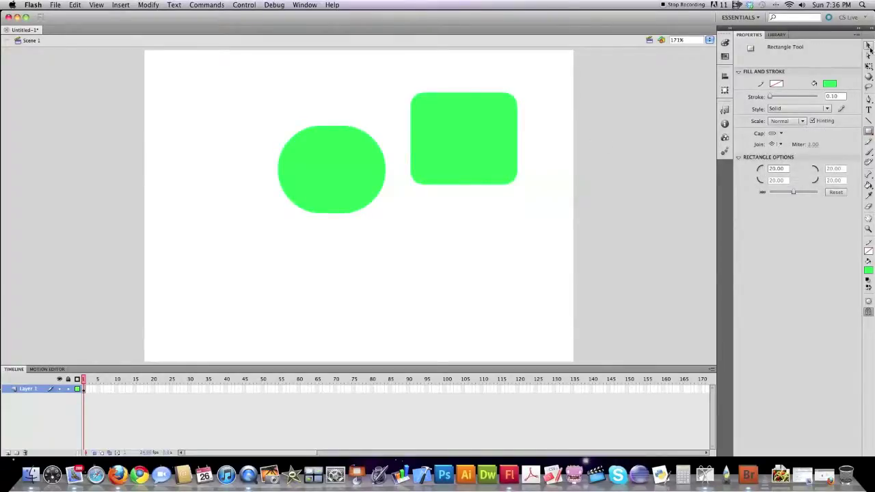
{"action": "left_click", "coordinate": [869, 56]}
{"action": "left_click_drag", "start_coordinate": [536, 77], "coordinate": [482, 131]}
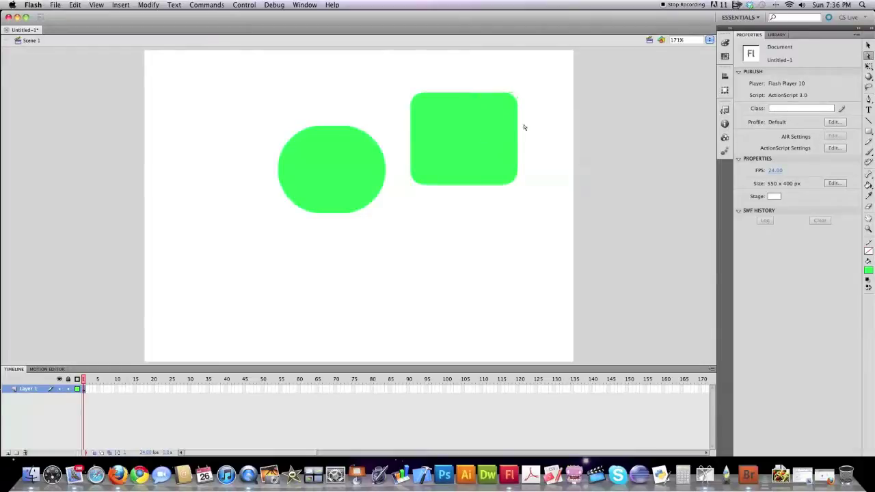
{"action": "left_click_drag", "start_coordinate": [519, 109], "coordinate": [528, 77]}
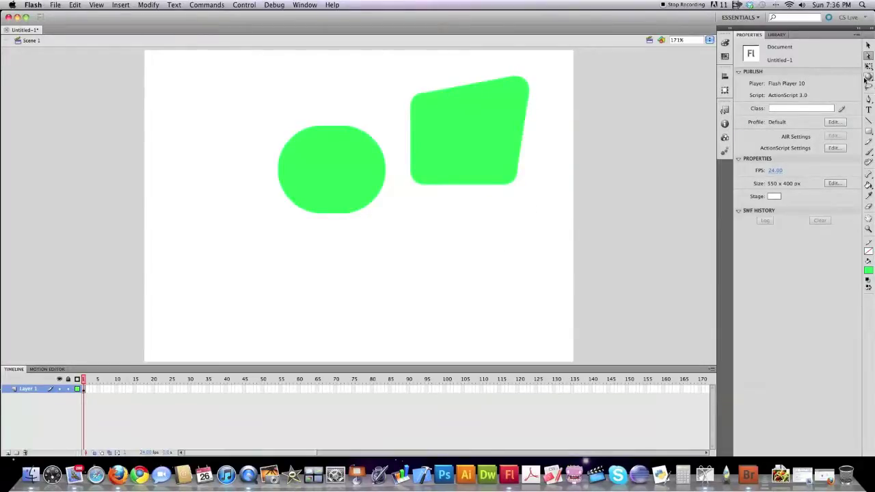
{"action": "key", "text": "v"}
{"action": "left_click_drag", "start_coordinate": [549, 236], "coordinate": [526, 192]}
{"action": "left_click", "coordinate": [458, 146]}
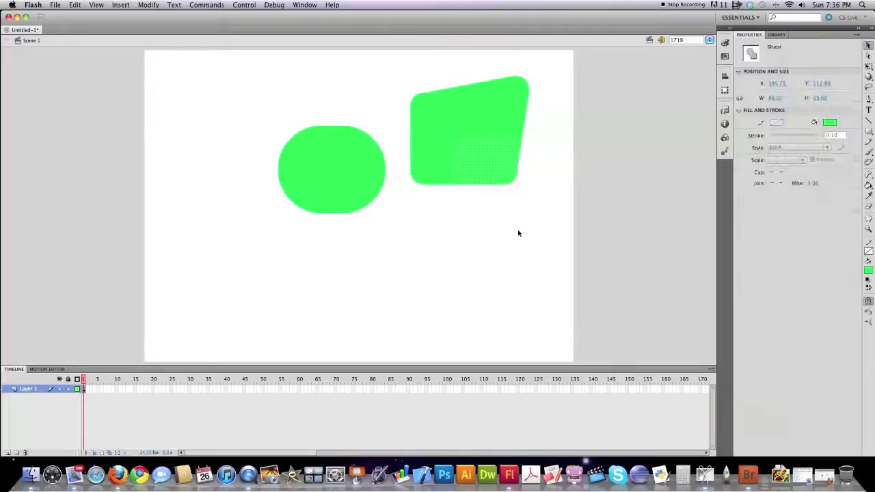
{"action": "left_click", "coordinate": [518, 232]}
{"action": "left_click_drag", "start_coordinate": [252, 79], "coordinate": [540, 233]}
{"action": "key", "text": "Delete"}
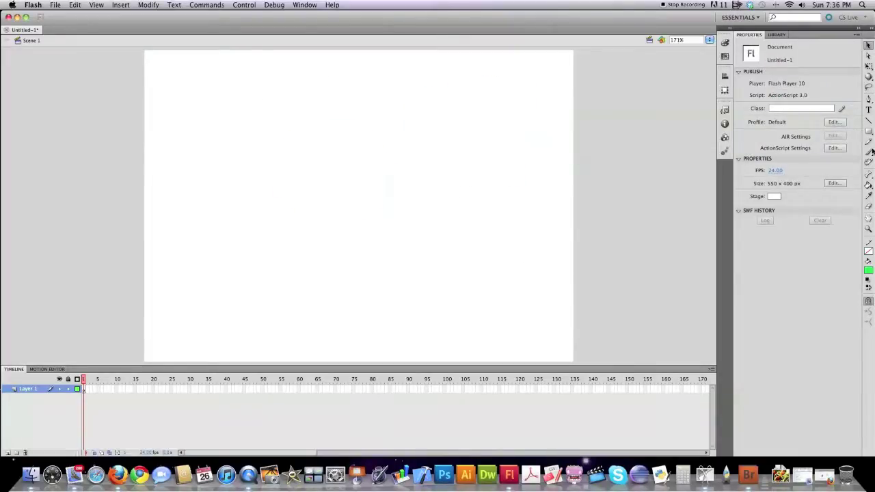
{"action": "left_click", "coordinate": [869, 141]}
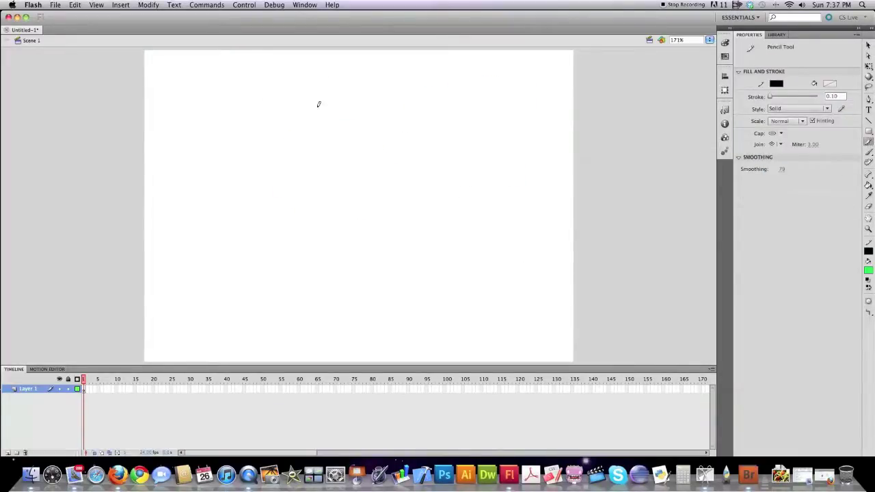
{"action": "mouse_move", "coordinate": [290, 70]}
{"action": "left_mouse_down"}
{"action": "mouse_move", "coordinate": [237, 102]}
{"action": "mouse_move", "coordinate": [240, 162]}
{"action": "mouse_move", "coordinate": [346, 225]}
{"action": "mouse_move", "coordinate": [413, 291]}
{"action": "mouse_move", "coordinate": [463, 143]}
{"action": "left_mouse_up"}
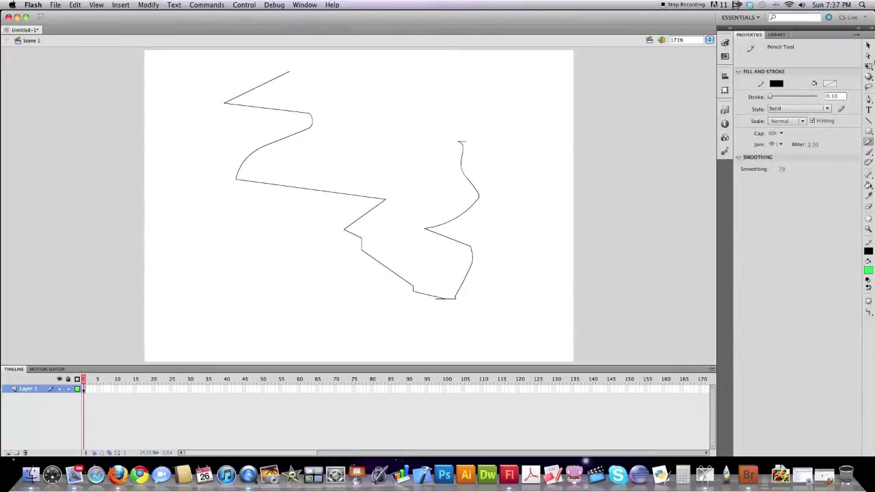
{"action": "left_click", "coordinate": [868, 45]}
{"action": "mouse_move", "coordinate": [213, 67]}
{"action": "left_mouse_down"}
{"action": "mouse_move", "coordinate": [486, 269]}
{"action": "mouse_move", "coordinate": [502, 304]}
{"action": "left_mouse_up"}
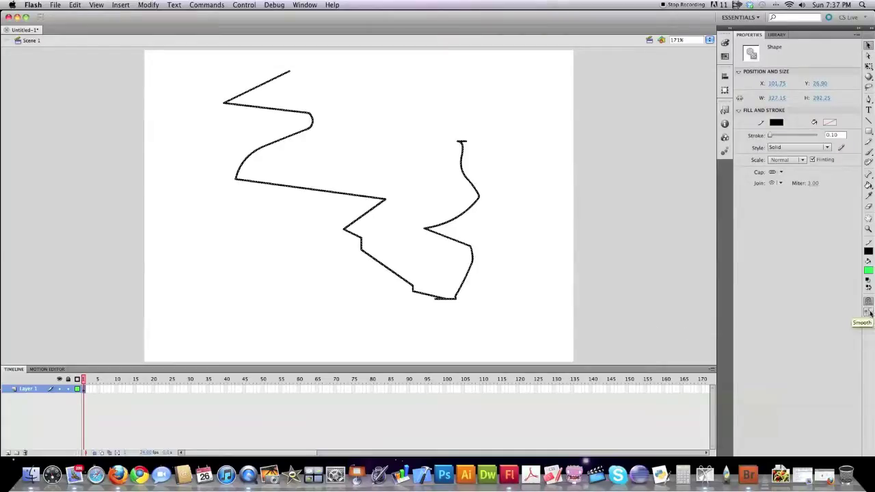
{"action": "left_click", "coordinate": [870, 312]}
{"action": "left_click", "coordinate": [870, 313]}
{"action": "left_click", "coordinate": [869, 313]}
{"action": "left_click", "coordinate": [870, 312]}
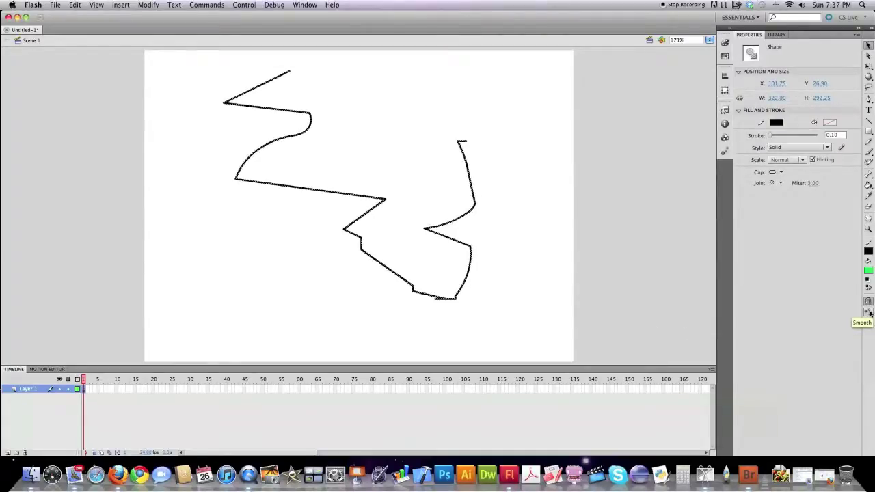
{"action": "left_click", "coordinate": [870, 313]}
{"action": "left_click", "coordinate": [870, 313]}
{"action": "left_click", "coordinate": [870, 313]}
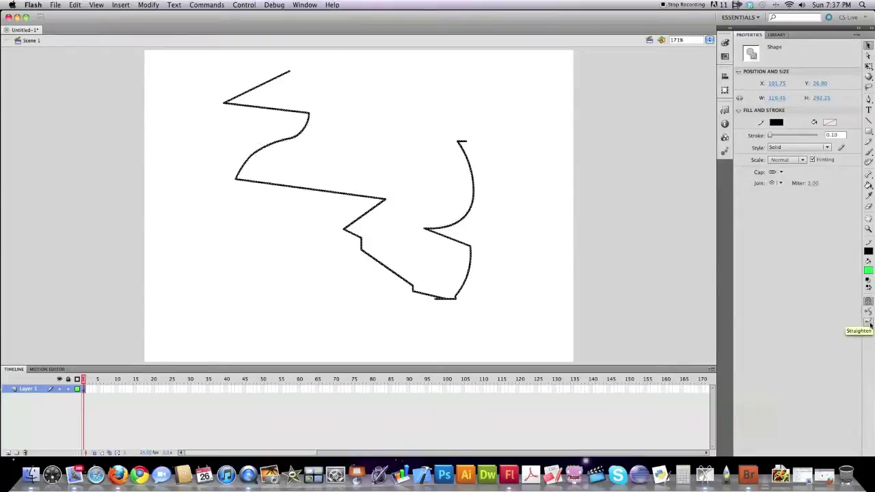
{"action": "left_click", "coordinate": [870, 324]}
{"action": "left_click", "coordinate": [870, 324]}
{"action": "left_click", "coordinate": [870, 324]}
{"action": "left_click", "coordinate": [870, 324]}
{"action": "left_click", "coordinate": [870, 323]}
{"action": "left_click", "coordinate": [870, 324]}
{"action": "left_click", "coordinate": [870, 323]}
{"action": "left_click", "coordinate": [869, 323]}
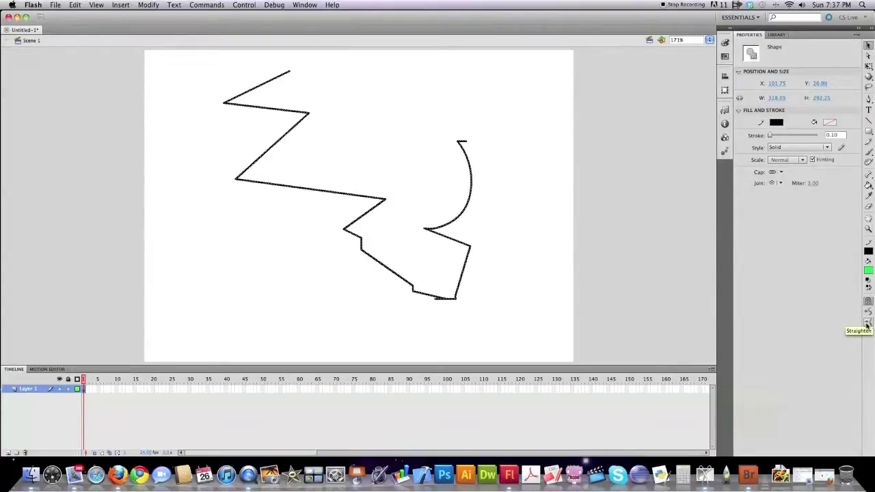
Delete the zigzag line and draw two green rounded rectangles, one above the other.
{"action": "key", "text": "Delete"}
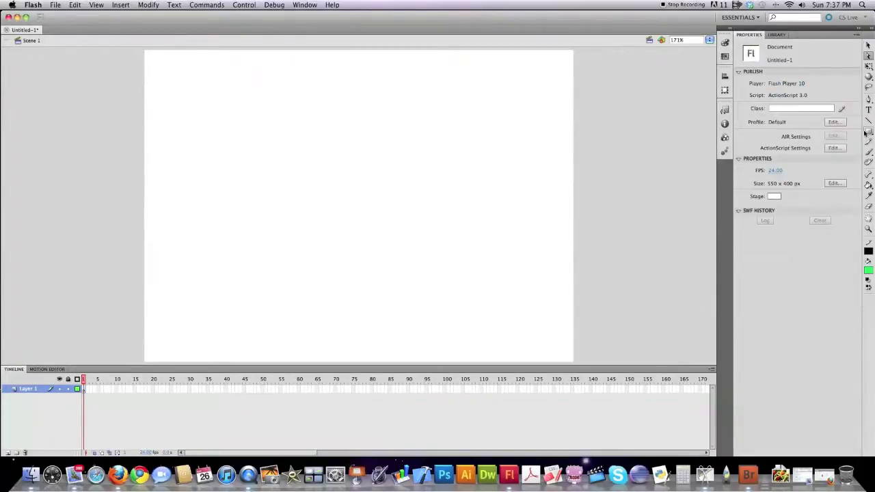
{"action": "key", "text": "r"}
{"action": "left_click_drag", "start_coordinate": [328, 119], "coordinate": [398, 167]}
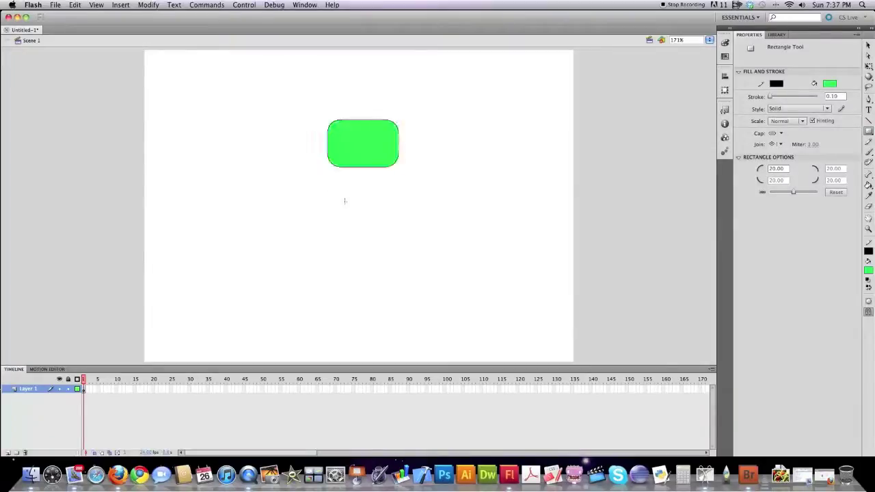
{"action": "left_click_drag", "start_coordinate": [319, 205], "coordinate": [363, 260]}
{"action": "key", "text": "v"}
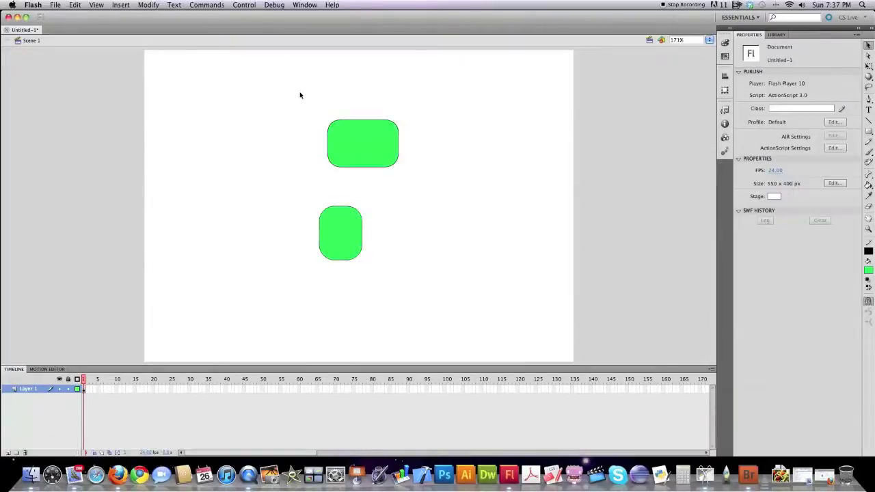
{"action": "left_click_drag", "start_coordinate": [296, 94], "coordinate": [461, 270]}
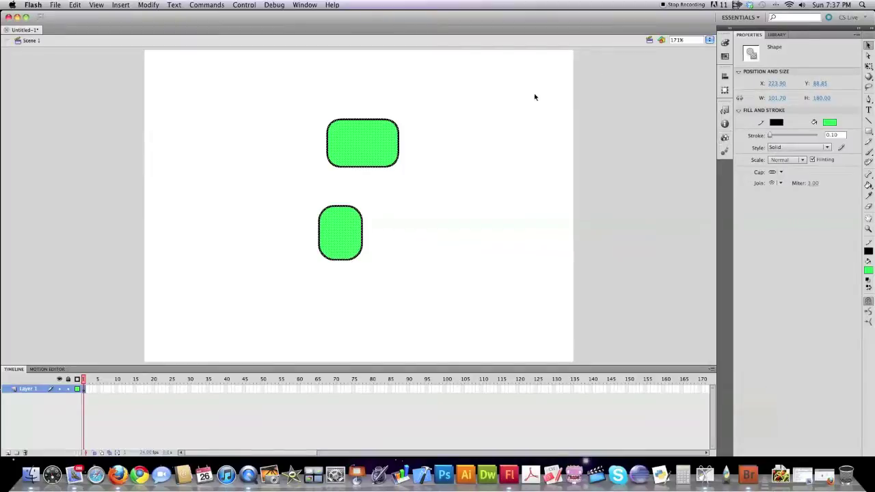
Align the two rectangles by left edges, horizontal centres, then right edges.
{"action": "left_click", "coordinate": [715, 82]}
{"action": "left_click", "coordinate": [725, 76]}
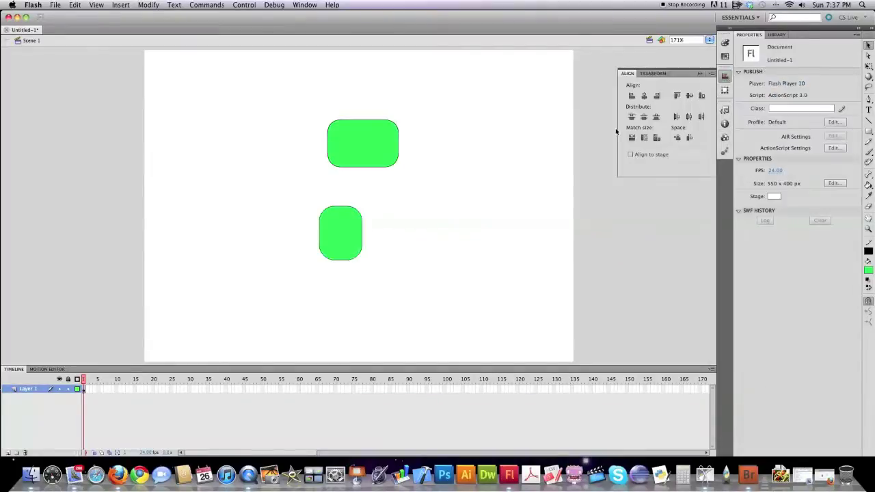
{"action": "left_click_drag", "start_coordinate": [273, 117], "coordinate": [431, 276]}
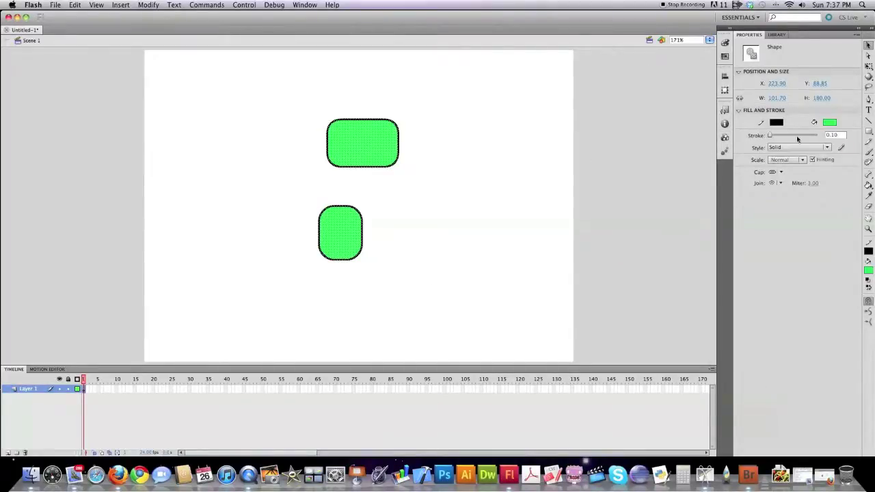
{"action": "left_click", "coordinate": [725, 78]}
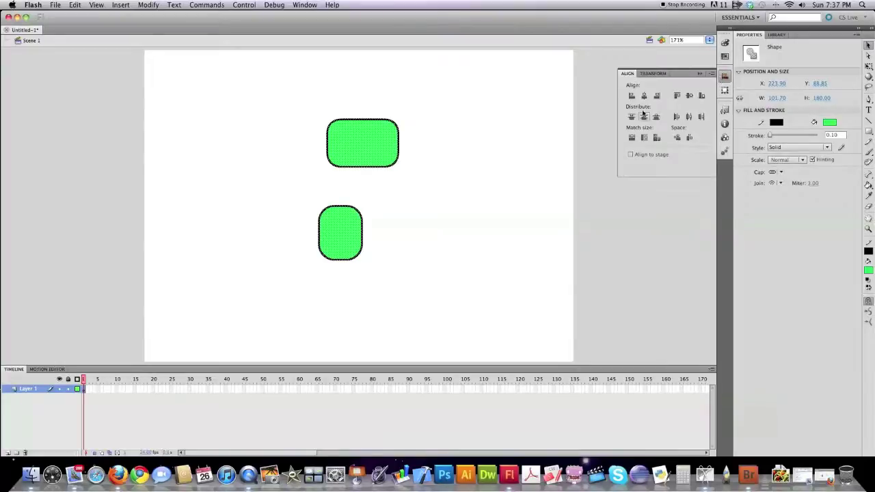
{"action": "left_click", "coordinate": [630, 96]}
{"action": "left_click", "coordinate": [644, 97]}
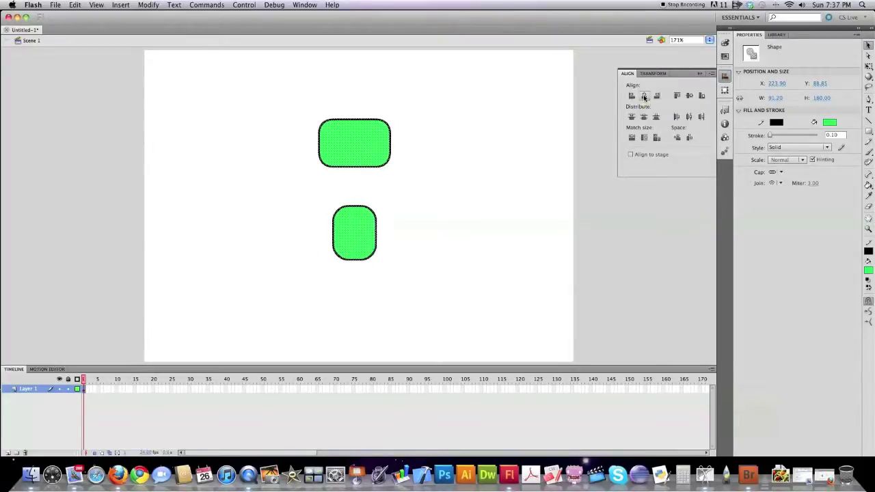
{"action": "left_click", "coordinate": [656, 96]}
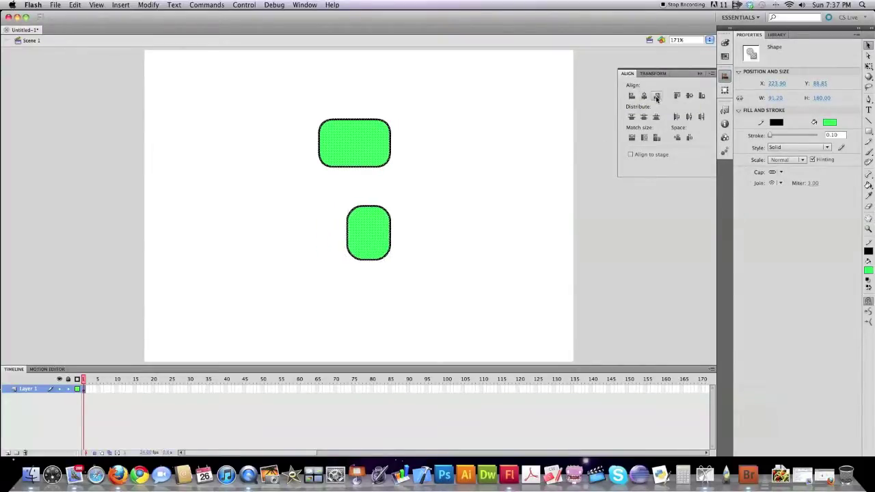
Add a third rectangle, distribute all three by vertical centre, and match their width and height.
{"action": "left_click", "coordinate": [869, 130]}
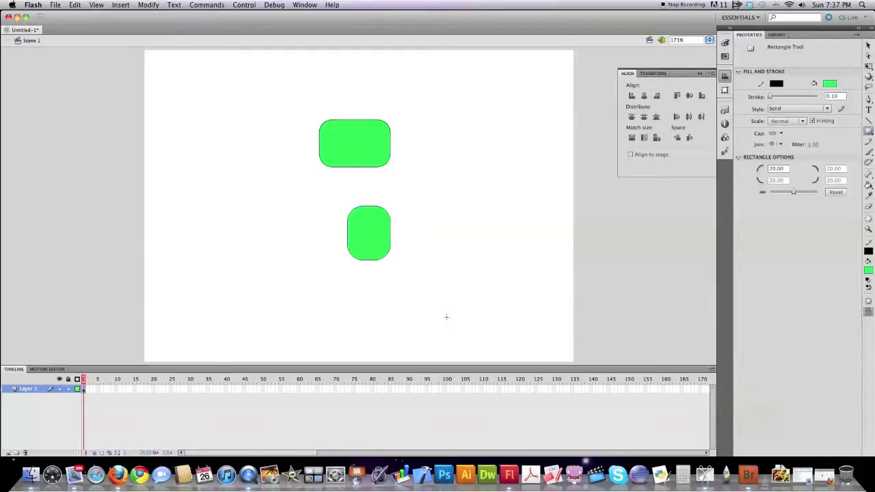
{"action": "left_click_drag", "start_coordinate": [347, 272], "coordinate": [390, 327]}
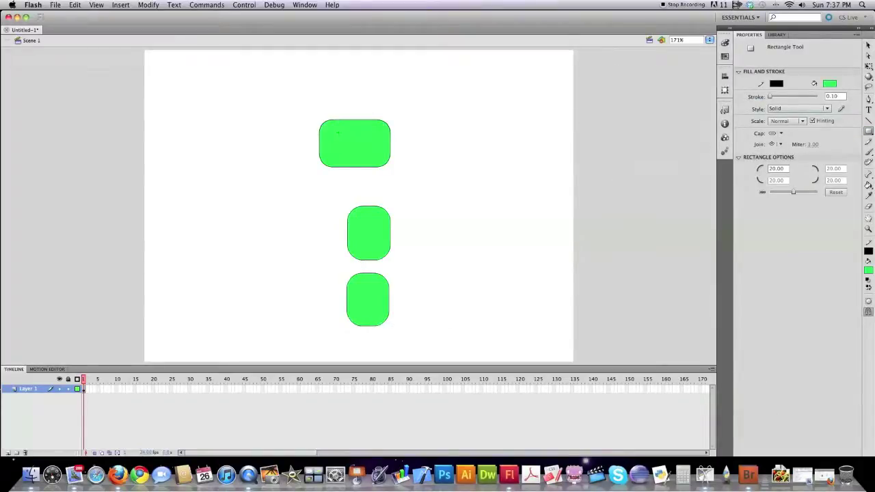
{"action": "key", "text": "super+a"}
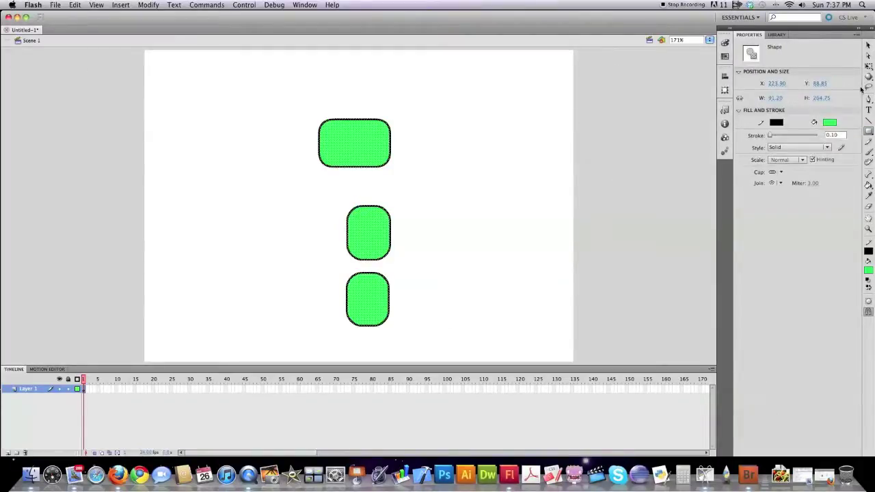
{"action": "left_click", "coordinate": [725, 77]}
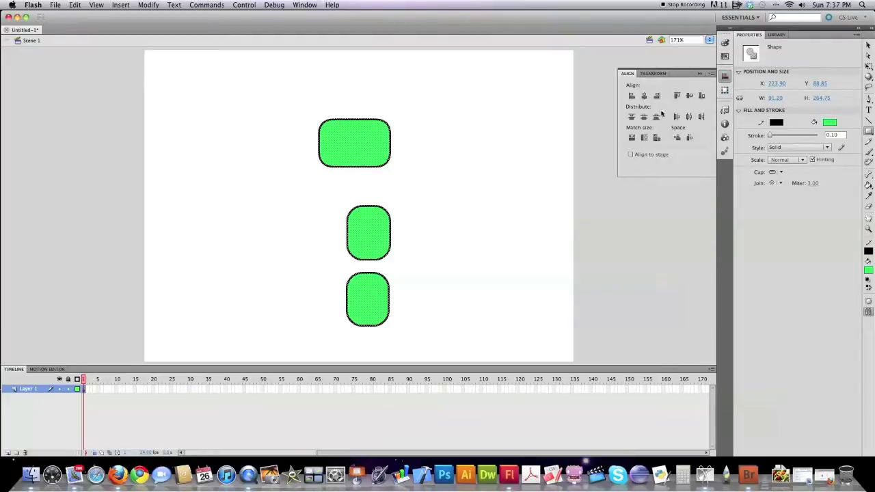
{"action": "left_click", "coordinate": [645, 118]}
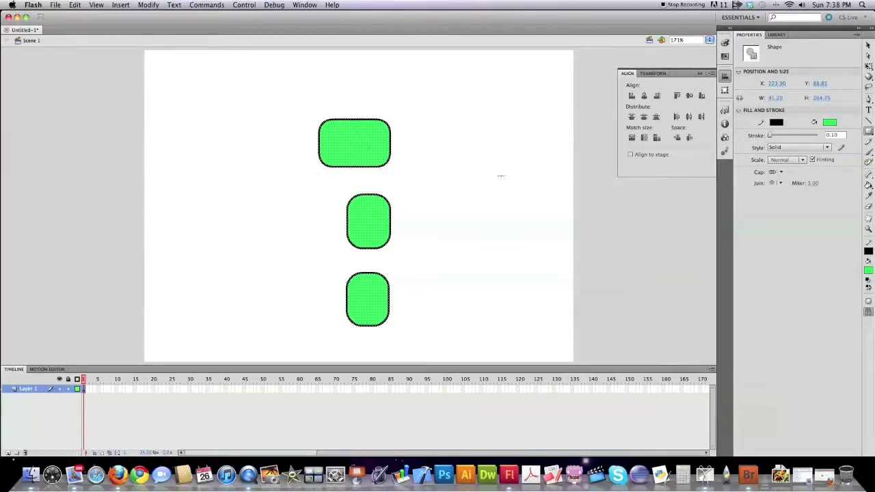
{"action": "left_click", "coordinate": [631, 137]}
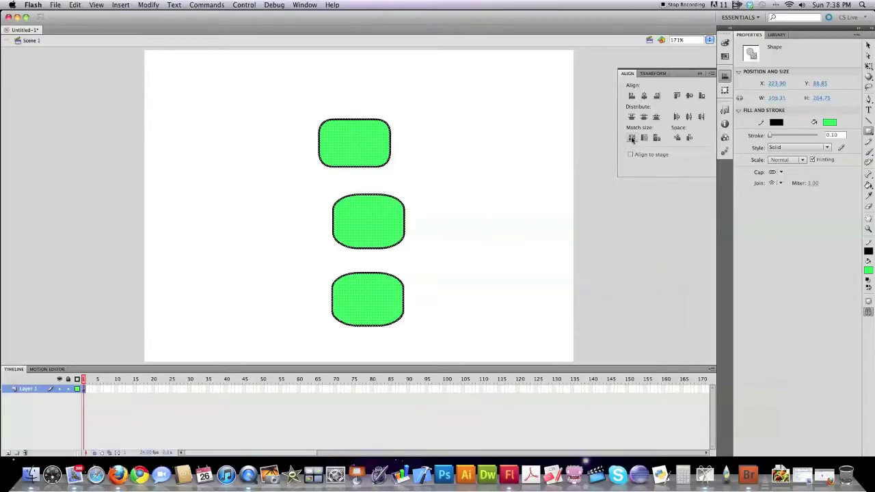
{"action": "left_click", "coordinate": [644, 138]}
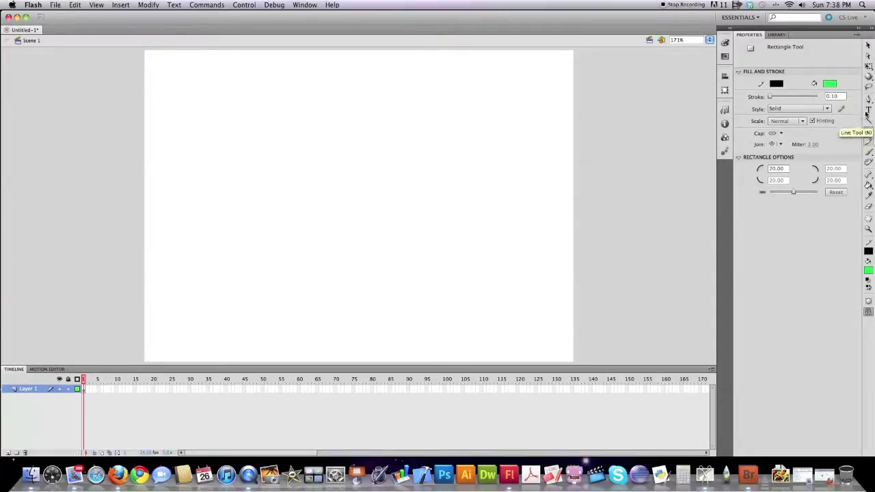
Set the stroke join to Miter and undo a test rectangle.
{"action": "left_click", "coordinate": [783, 144]}
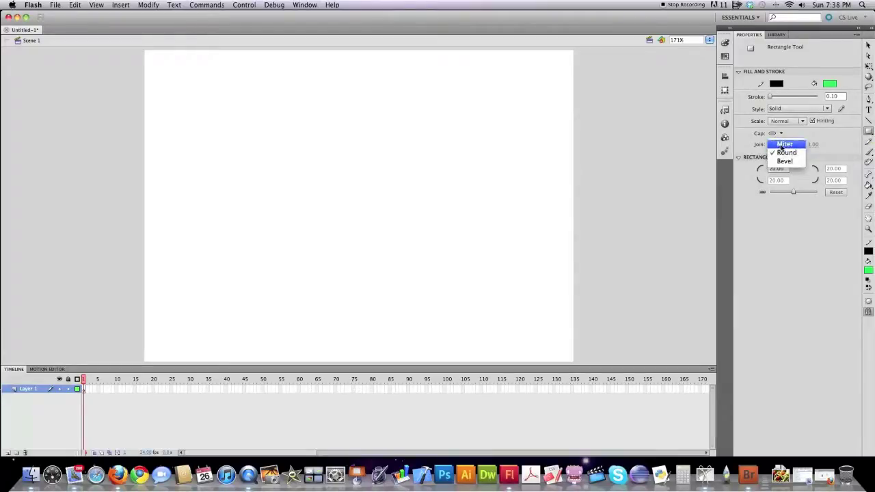
{"action": "left_click", "coordinate": [784, 143]}
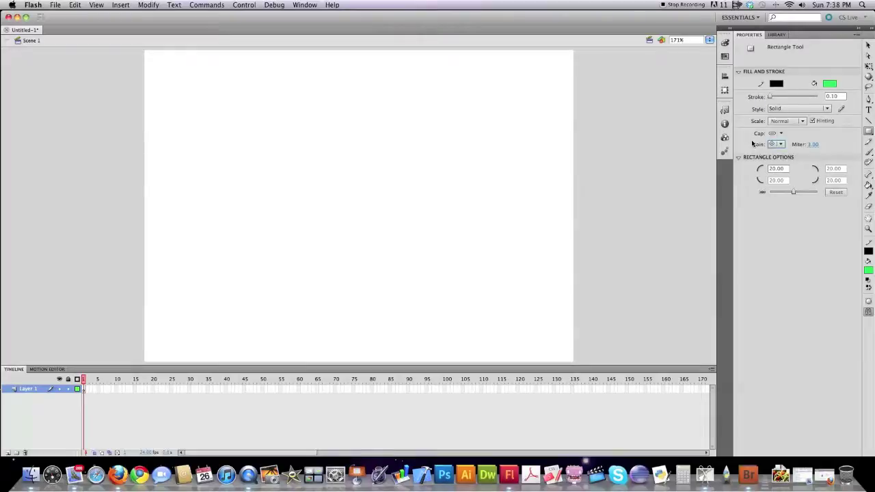
{"action": "left_click_drag", "start_coordinate": [310, 107], "coordinate": [437, 223]}
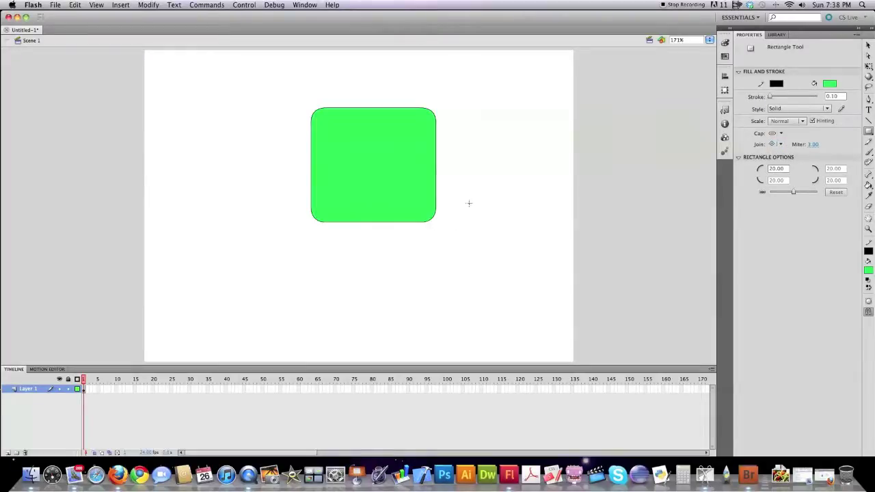
{"action": "key", "text": "super+z"}
Set the corner radius to 0, then draw and select a square-cornered green rectangle mid-stage.
{"action": "double_click", "coordinate": [776, 169]}
{"action": "type", "text": "0"}
{"action": "key", "text": "Return"}
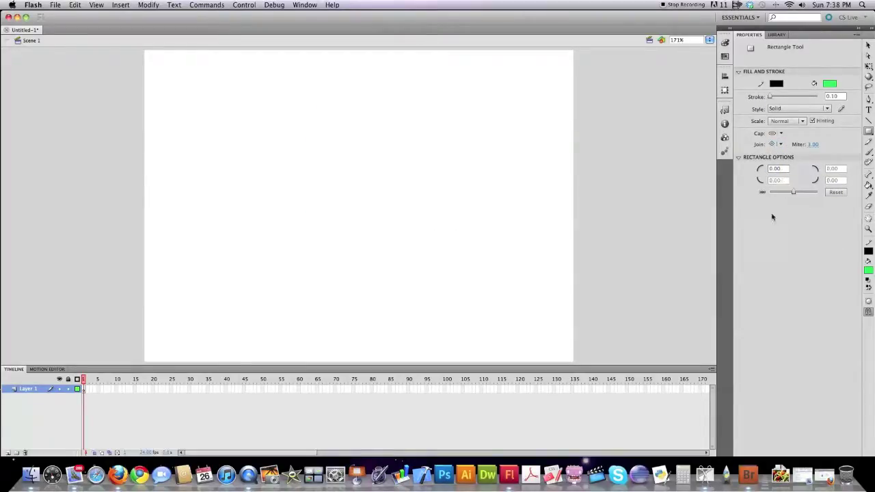
{"action": "left_click_drag", "start_coordinate": [348, 124], "coordinate": [454, 236]}
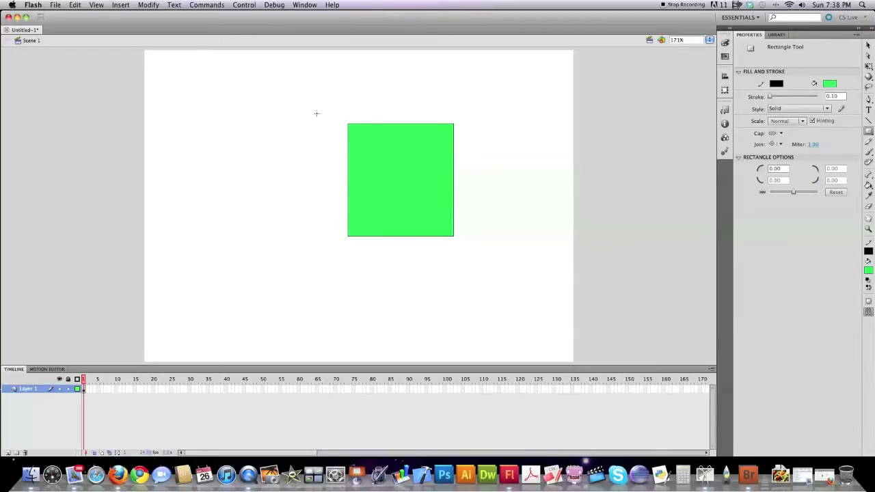
{"action": "key", "text": "v"}
{"action": "left_click_drag", "start_coordinate": [313, 107], "coordinate": [462, 253]}
Rotate the green rectangle with the Transform panel, then switch to Skew and close the panel.
{"action": "left_click", "coordinate": [725, 89]}
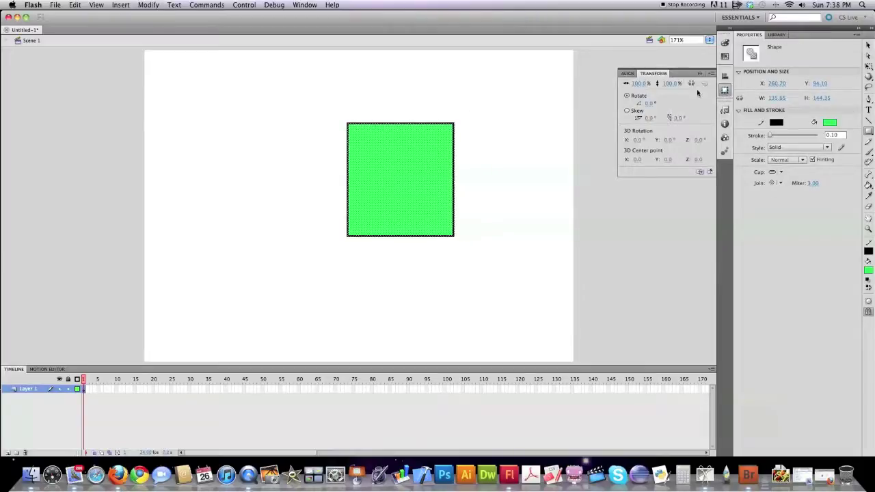
{"action": "left_click_drag", "start_coordinate": [647, 106], "coordinate": [679, 120]}
{"action": "left_click", "coordinate": [648, 119]}
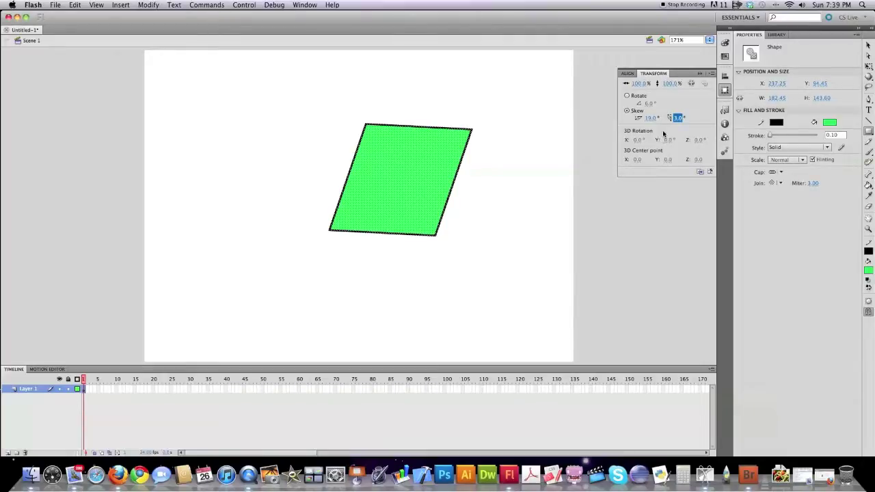
{"action": "left_click", "coordinate": [700, 76]}
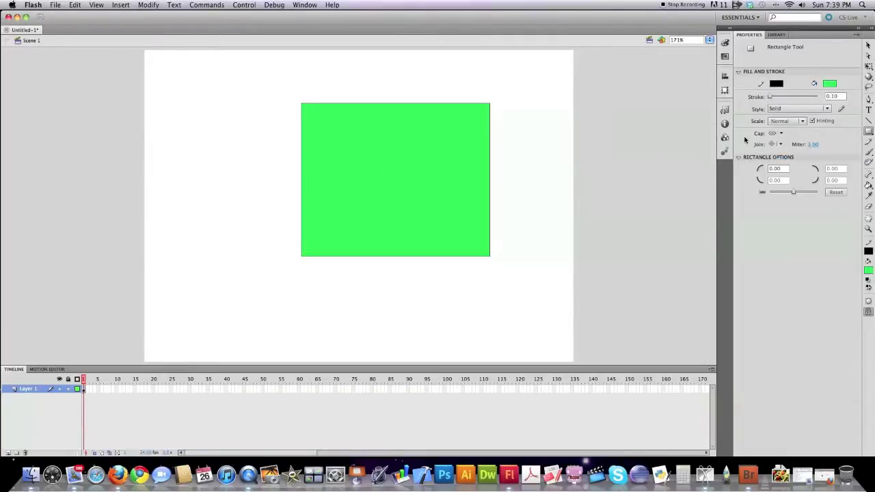
Move, rotate, distort and bend the green rectangle into curves with Free Transform.
{"action": "left_click", "coordinate": [869, 67]}
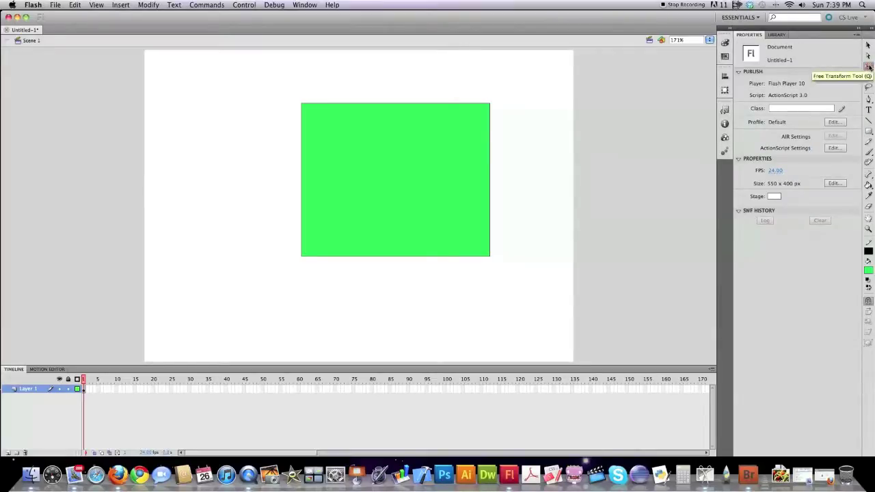
{"action": "left_click_drag", "start_coordinate": [410, 137], "coordinate": [412, 173]}
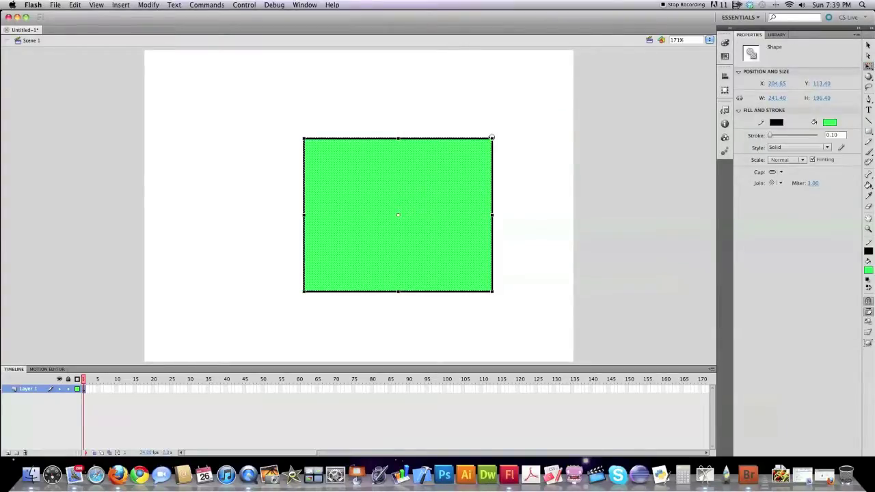
{"action": "mouse_move", "coordinate": [494, 135]}
{"action": "left_mouse_down"}
{"action": "mouse_move", "coordinate": [455, 109]}
{"action": "mouse_move", "coordinate": [492, 133]}
{"action": "left_mouse_up"}
{"action": "left_click_drag", "start_coordinate": [479, 276], "coordinate": [467, 234]}
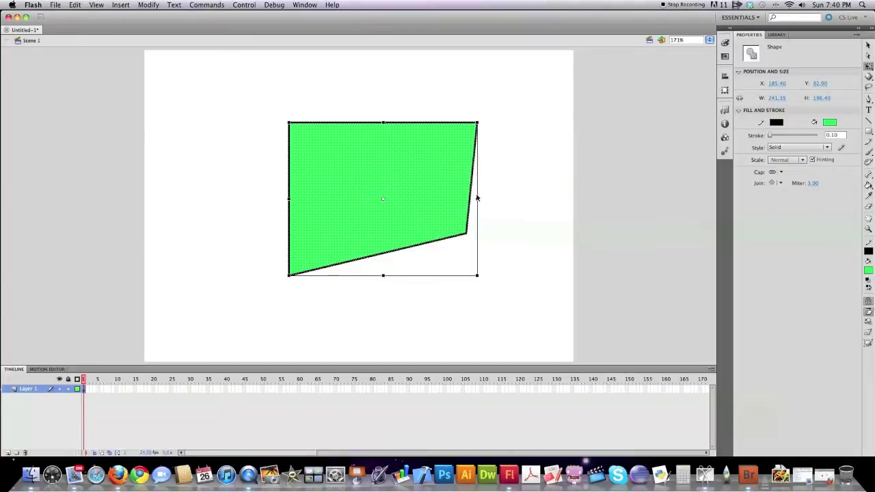
{"action": "mouse_move", "coordinate": [478, 221]}
{"action": "left_mouse_down"}
{"action": "mouse_move", "coordinate": [478, 263]}
{"action": "mouse_move", "coordinate": [478, 189]}
{"action": "mouse_move", "coordinate": [478, 216]}
{"action": "left_mouse_up"}
{"action": "left_click_drag", "start_coordinate": [477, 116], "coordinate": [504, 174]}
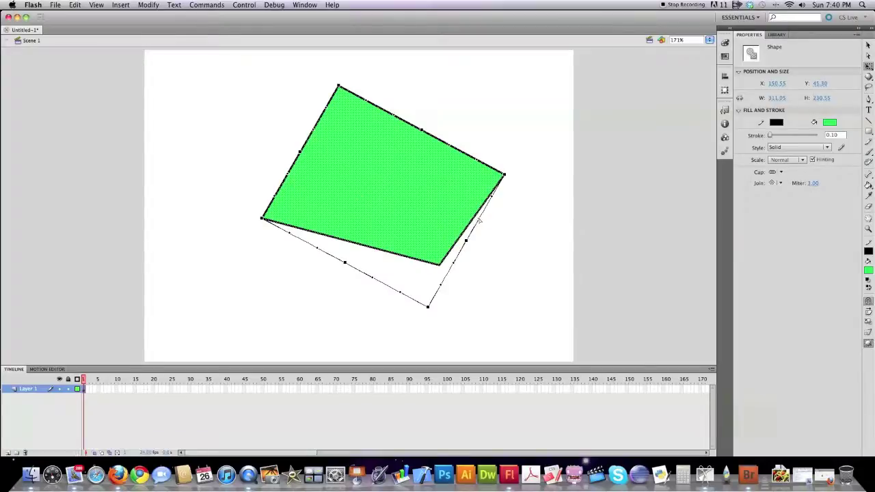
{"action": "left_click_drag", "start_coordinate": [480, 222], "coordinate": [401, 198]}
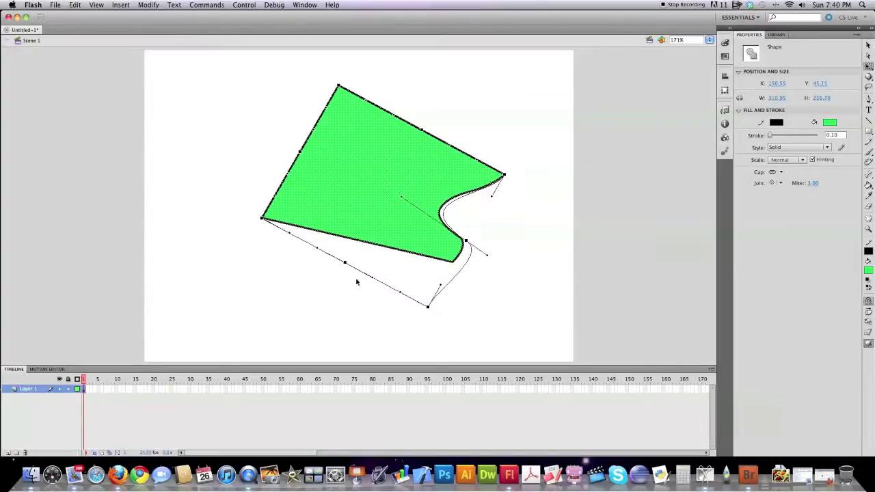
{"action": "left_click_drag", "start_coordinate": [368, 278], "coordinate": [375, 257]}
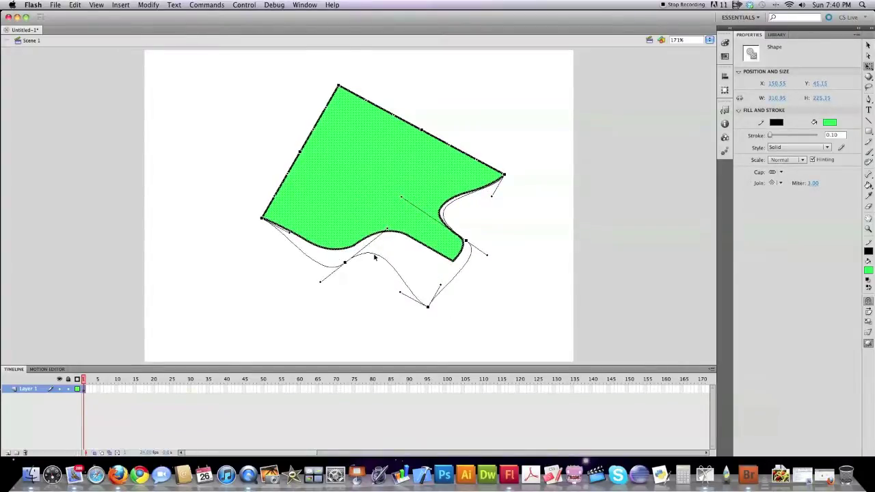
Marquee-select the reshaped green shape and delete it.
{"action": "left_click", "coordinate": [296, 283]}
{"action": "left_click_drag", "start_coordinate": [528, 308], "coordinate": [218, 69]}
{"action": "key", "text": "Delete"}
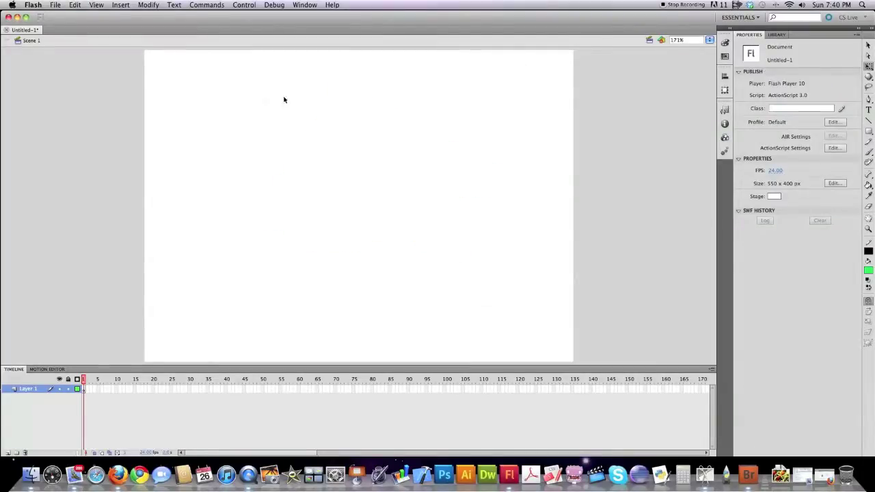
Restore the deleted shape and lasso its right tip, top corner, lower-left corner and lower part.
{"action": "key", "text": "super+z"}
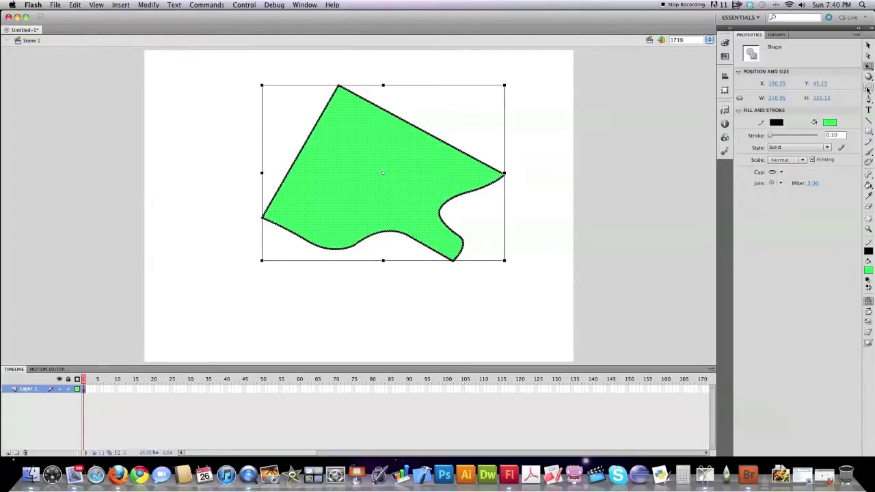
{"action": "left_click", "coordinate": [869, 87]}
{"action": "mouse_move", "coordinate": [492, 114]}
{"action": "left_mouse_down"}
{"action": "mouse_move", "coordinate": [478, 111]}
{"action": "mouse_move", "coordinate": [431, 204]}
{"action": "mouse_move", "coordinate": [535, 193]}
{"action": "left_mouse_up"}
{"action": "mouse_move", "coordinate": [315, 82]}
{"action": "left_mouse_down"}
{"action": "mouse_move", "coordinate": [296, 110]}
{"action": "mouse_move", "coordinate": [370, 128]}
{"action": "left_mouse_up"}
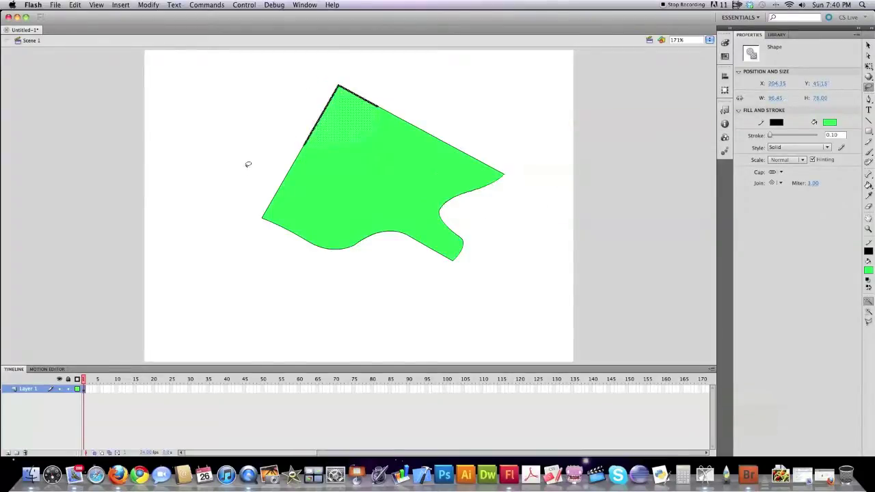
{"action": "mouse_move", "coordinate": [246, 162]}
{"action": "left_mouse_down"}
{"action": "mouse_move", "coordinate": [293, 211]}
{"action": "mouse_move", "coordinate": [318, 282]}
{"action": "mouse_move", "coordinate": [290, 296]}
{"action": "mouse_move", "coordinate": [221, 186]}
{"action": "mouse_move", "coordinate": [240, 141]}
{"action": "left_mouse_up"}
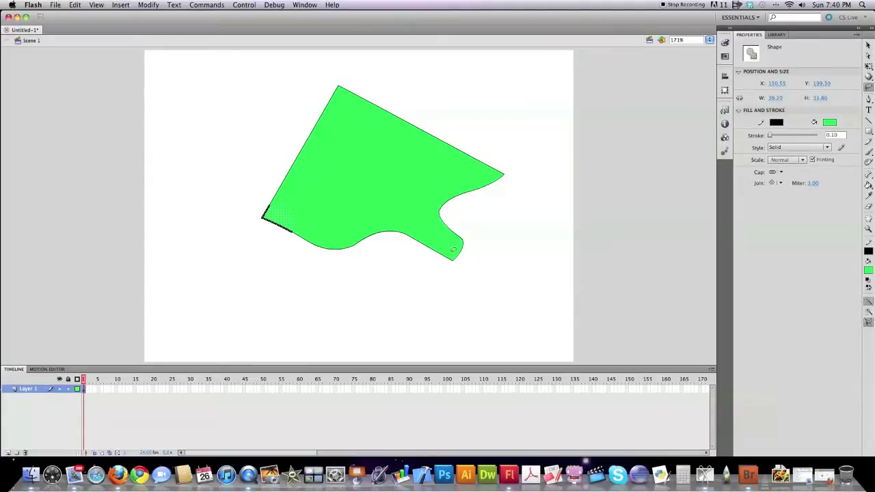
{"action": "mouse_move", "coordinate": [476, 205]}
{"action": "left_mouse_down"}
{"action": "mouse_move", "coordinate": [435, 187]}
{"action": "mouse_move", "coordinate": [380, 190]}
{"action": "mouse_move", "coordinate": [353, 209]}
{"action": "mouse_move", "coordinate": [372, 268]}
{"action": "left_mouse_up"}
Marquee-select the whole green shape with the Selection tool and delete it.
{"action": "key", "text": "v"}
{"action": "left_click_drag", "start_coordinate": [218, 72], "coordinate": [517, 276]}
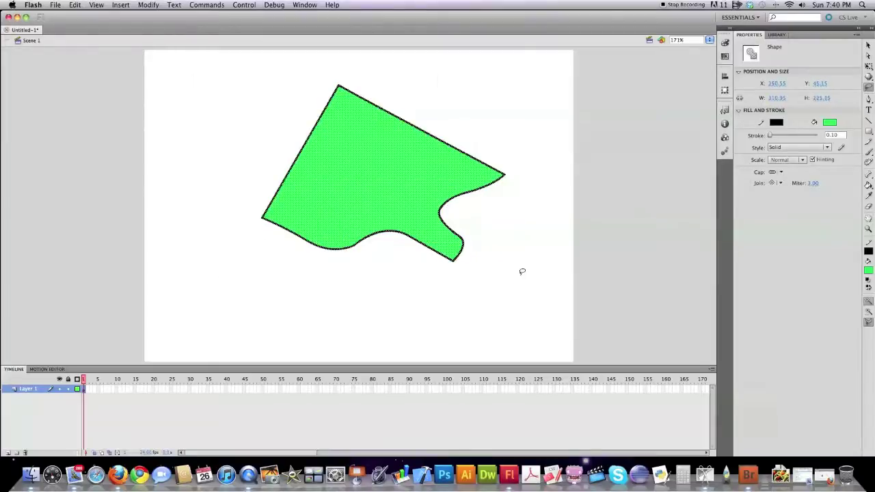
{"action": "key", "text": "Delete"}
{"action": "left_click", "coordinate": [867, 100]}
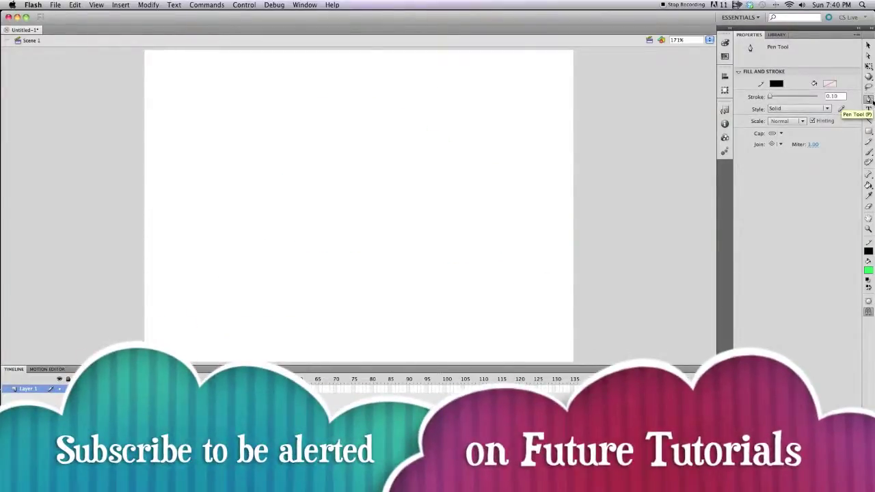
{"action": "left_click", "coordinate": [248, 220]}
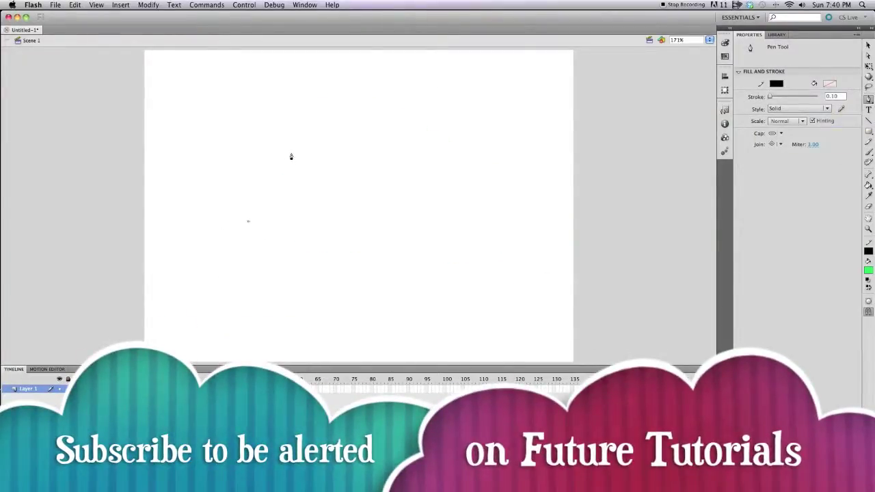
{"action": "left_click", "coordinate": [294, 153]}
{"action": "left_click", "coordinate": [381, 152]}
{"action": "left_click", "coordinate": [400, 209]}
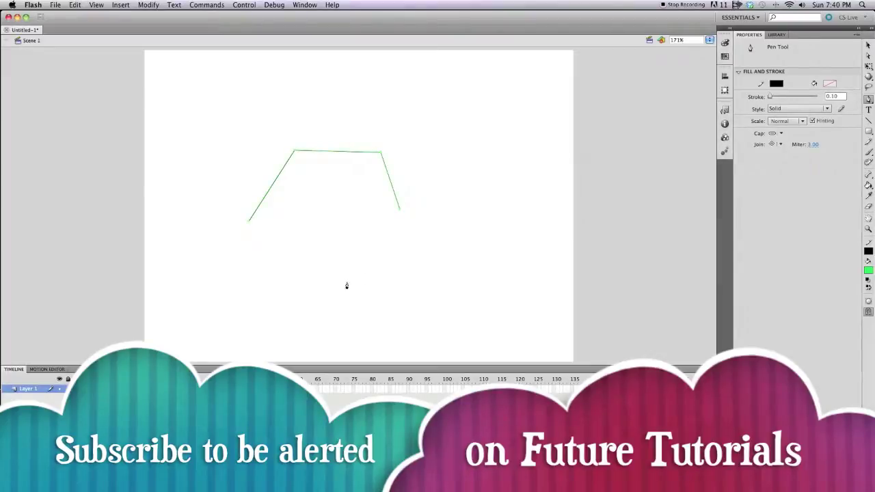
{"action": "left_click", "coordinate": [347, 281]}
{"action": "left_click", "coordinate": [258, 259]}
{"action": "left_click", "coordinate": [249, 220]}
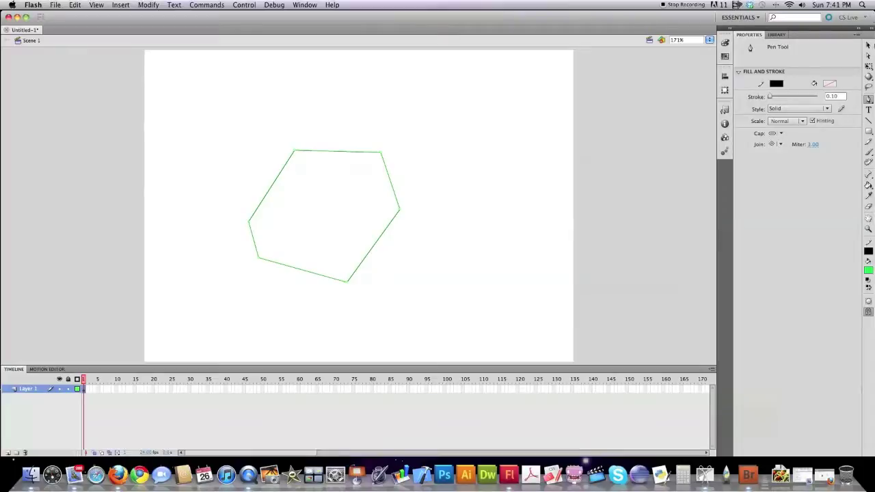
{"action": "key", "text": "a"}
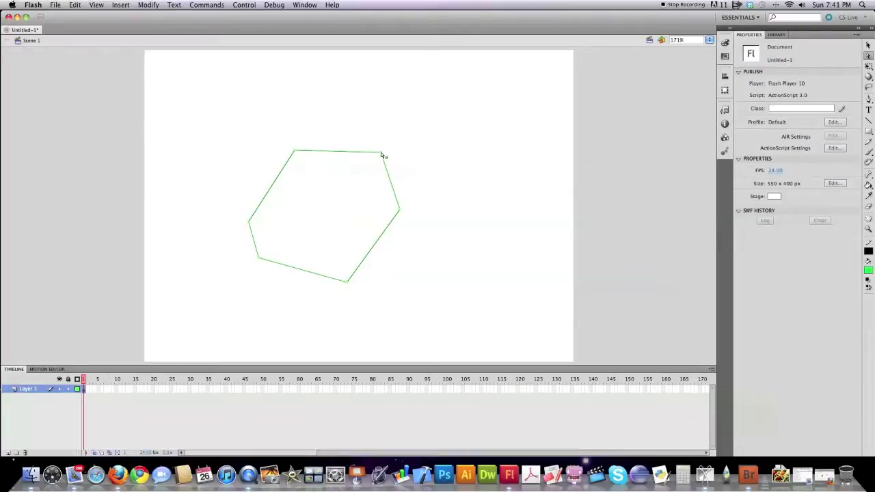
{"action": "left_click_drag", "start_coordinate": [382, 153], "coordinate": [365, 181]}
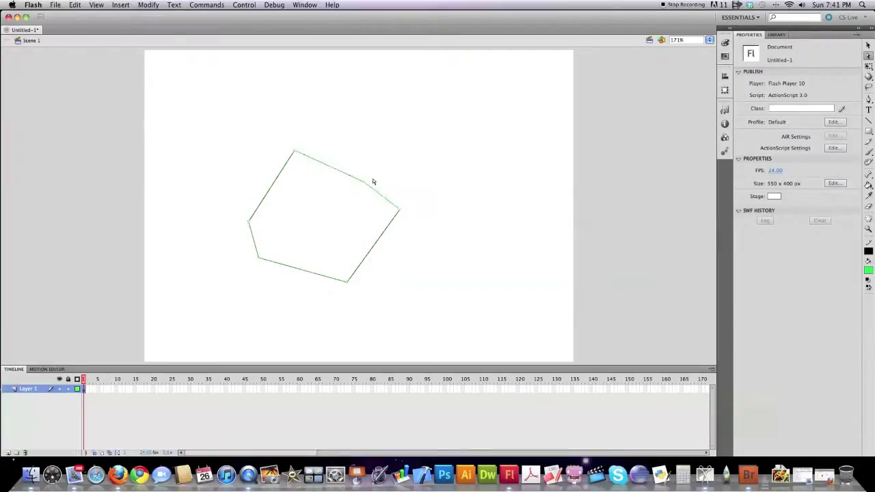
{"action": "left_click", "coordinate": [869, 99]}
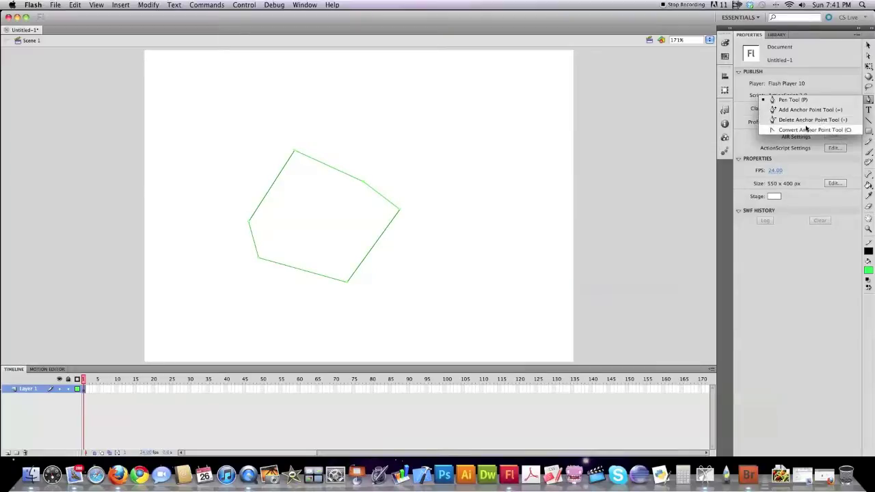
{"action": "left_click", "coordinate": [808, 129]}
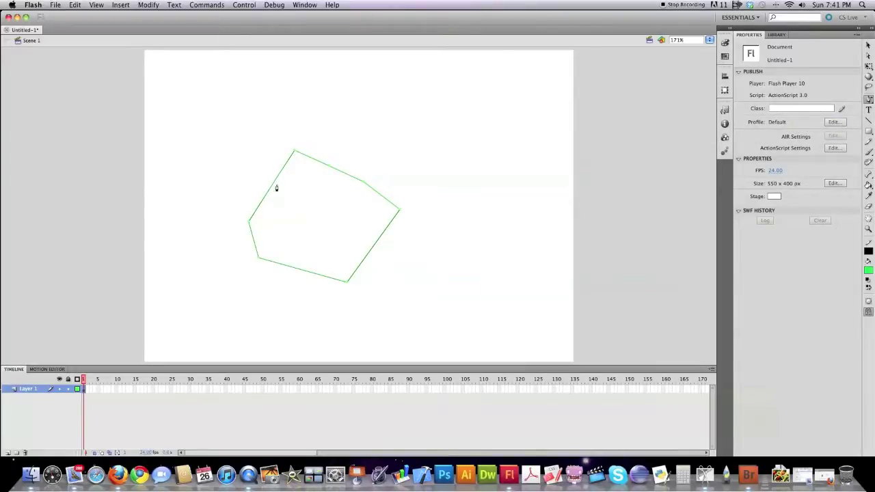
{"action": "key", "text": "super+z"}
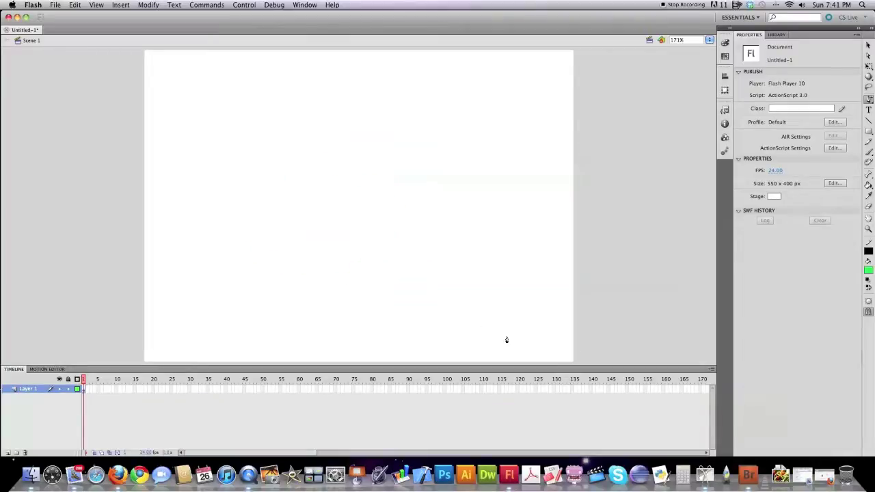
Draw two straight lines with the Line tool, then select and delete them.
{"action": "left_click", "coordinate": [868, 121]}
{"action": "left_click_drag", "start_coordinate": [242, 120], "coordinate": [378, 227]}
{"action": "mouse_move", "coordinate": [229, 104]}
{"action": "left_mouse_down"}
{"action": "mouse_move", "coordinate": [382, 92]}
{"action": "mouse_move", "coordinate": [385, 106]}
{"action": "left_mouse_up"}
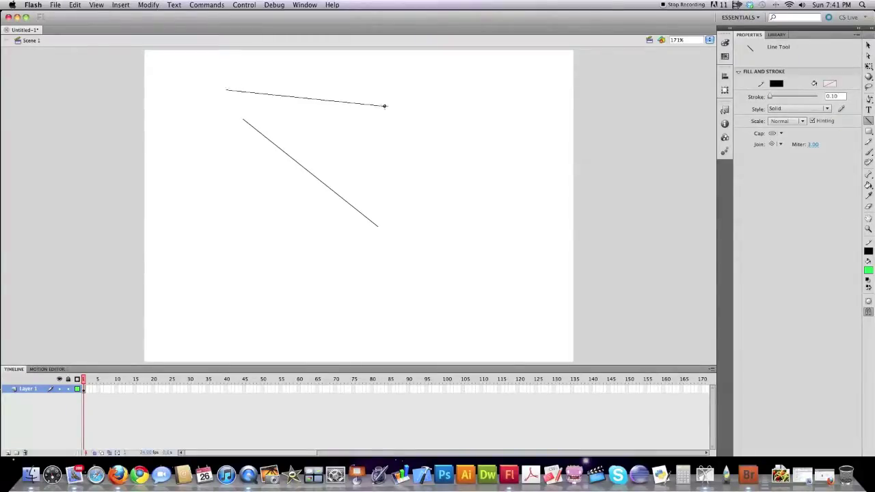
{"action": "left_click_drag", "start_coordinate": [200, 65], "coordinate": [461, 277]}
{"action": "key", "text": "Delete"}
Enable Object Drawing and test Pencil Straighten mode with a zigzag and S-curve, undoing both.
{"action": "left_click", "coordinate": [869, 142]}
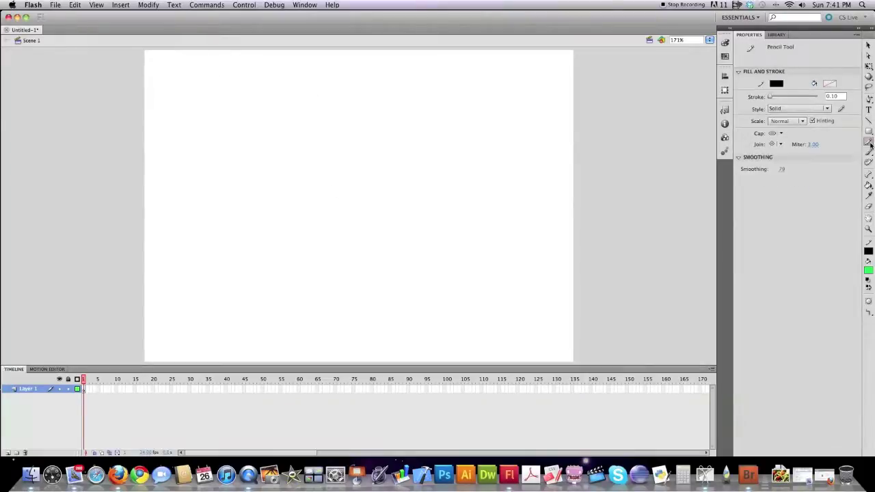
{"action": "left_click", "coordinate": [869, 302]}
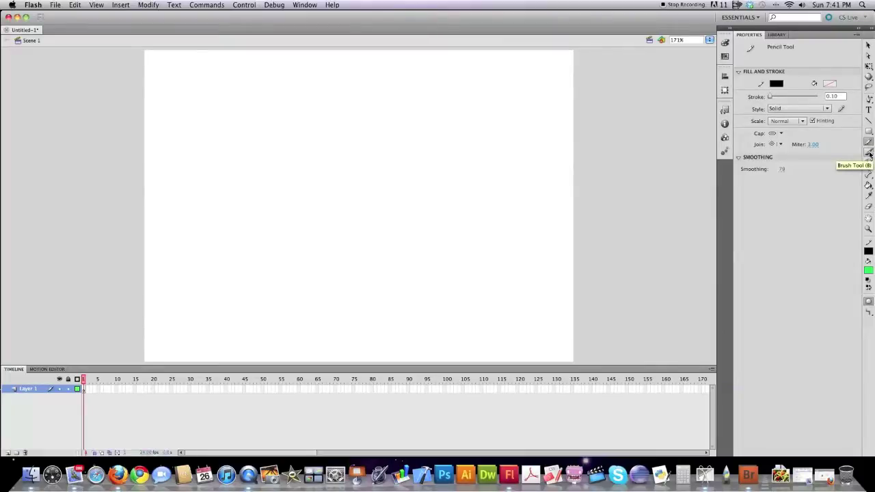
{"action": "left_click", "coordinate": [869, 313]}
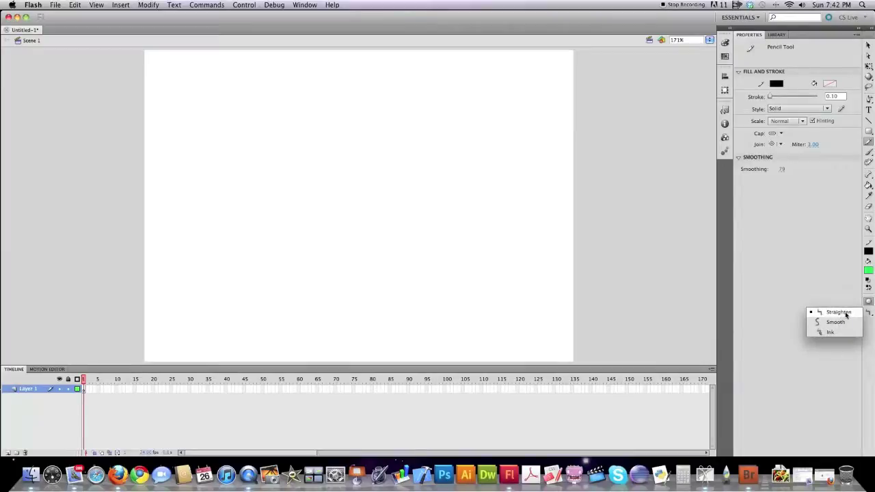
{"action": "left_click", "coordinate": [841, 312]}
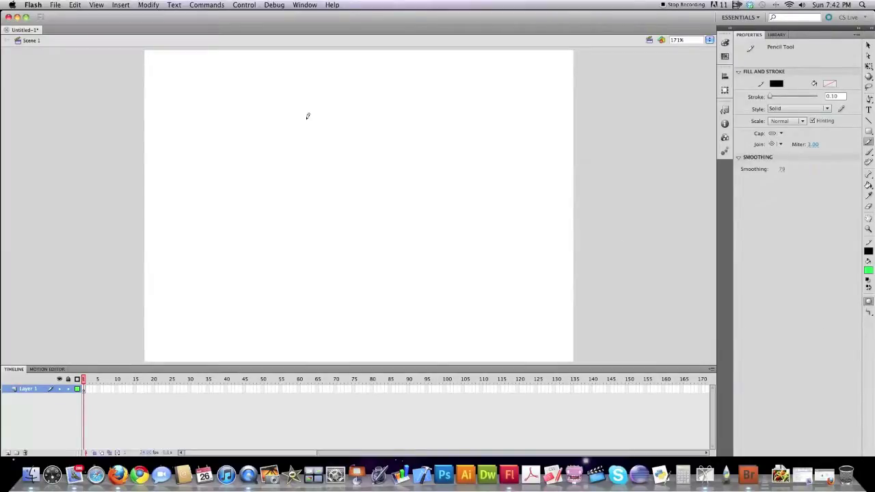
{"action": "mouse_move", "coordinate": [344, 103]}
{"action": "left_mouse_down"}
{"action": "mouse_move", "coordinate": [413, 195]}
{"action": "mouse_move", "coordinate": [364, 267]}
{"action": "mouse_move", "coordinate": [444, 265]}
{"action": "left_mouse_up"}
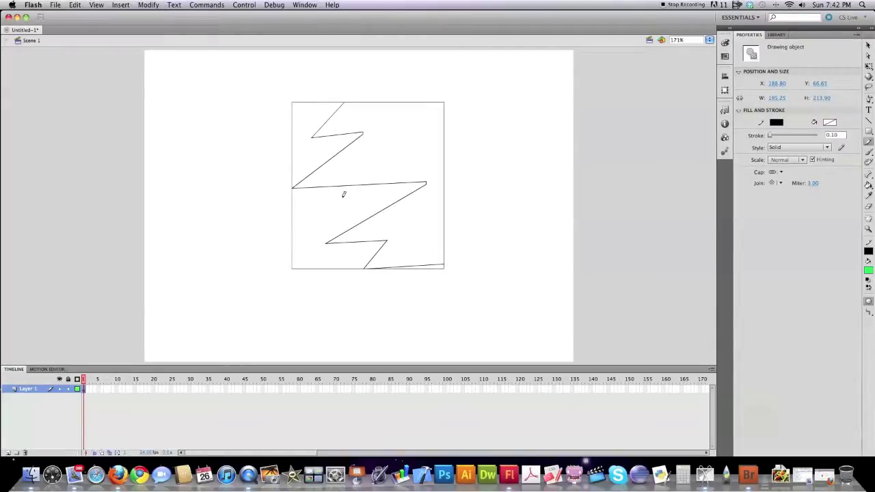
{"action": "key", "text": "super+z"}
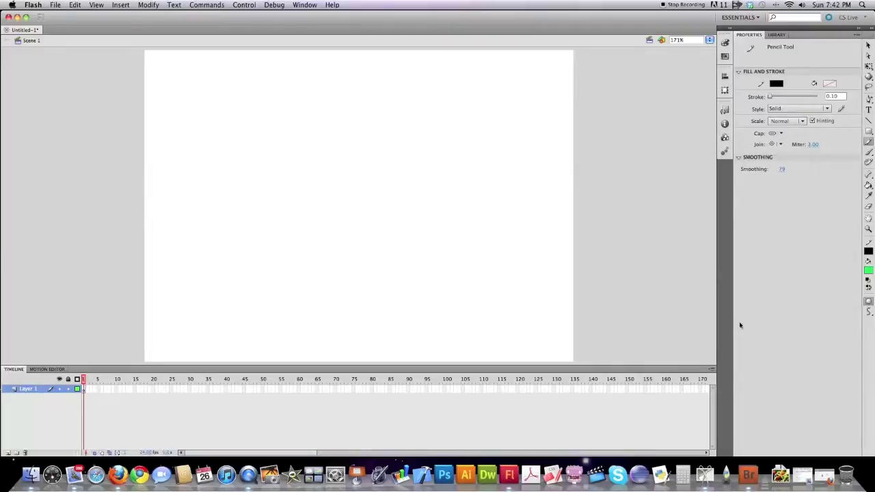
{"action": "mouse_move", "coordinate": [381, 67]}
{"action": "left_mouse_down"}
{"action": "mouse_move", "coordinate": [378, 176]}
{"action": "mouse_move", "coordinate": [509, 219]}
{"action": "mouse_move", "coordinate": [451, 286]}
{"action": "left_mouse_up"}
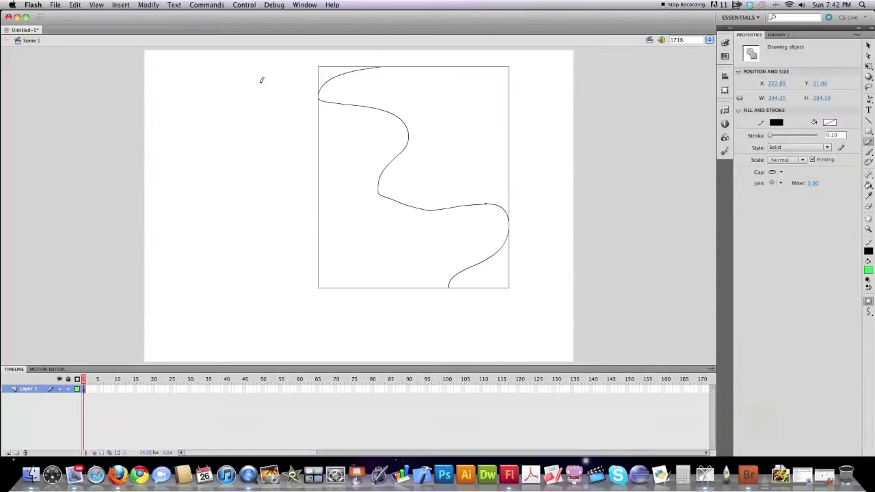
{"action": "mouse_move", "coordinate": [282, 71]}
{"action": "left_mouse_down"}
{"action": "mouse_move", "coordinate": [221, 108]}
{"action": "mouse_move", "coordinate": [250, 125]}
{"action": "mouse_move", "coordinate": [245, 212]}
{"action": "left_mouse_up"}
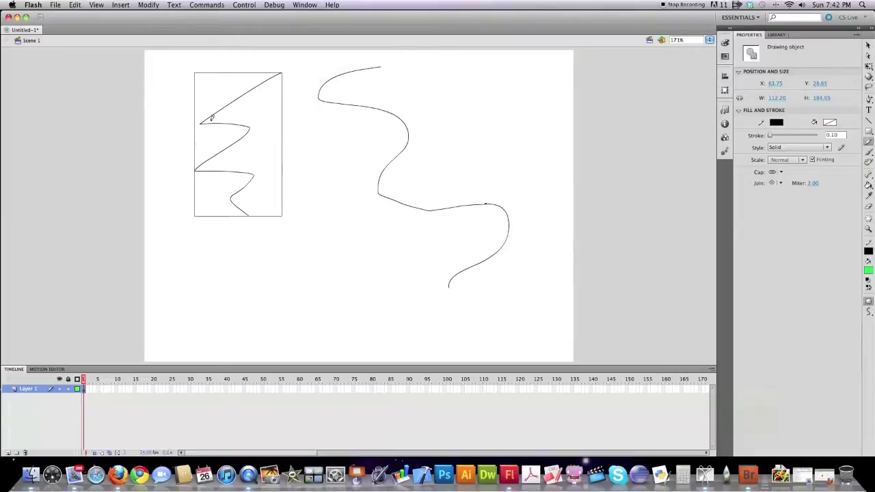
{"action": "key", "text": "super+z"}
{"action": "key", "text": "super+z"}
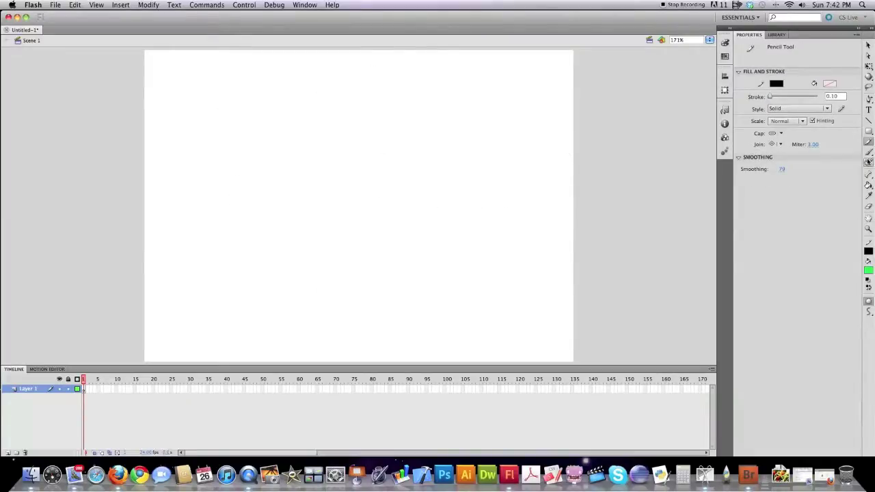
{"action": "left_click", "coordinate": [869, 152]}
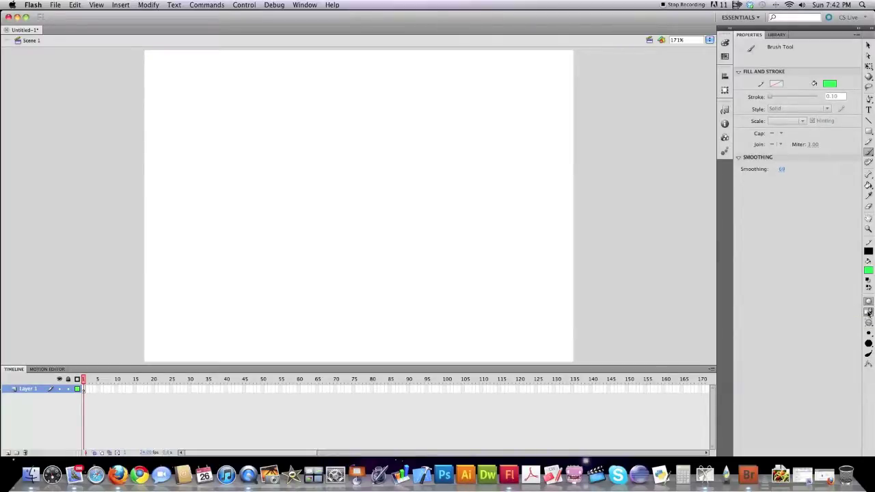
Draw a green rectangle mid-stage and set the Brush to Paint Normal mode.
{"action": "left_click", "coordinate": [870, 130]}
{"action": "left_click_drag", "start_coordinate": [276, 109], "coordinate": [450, 267]}
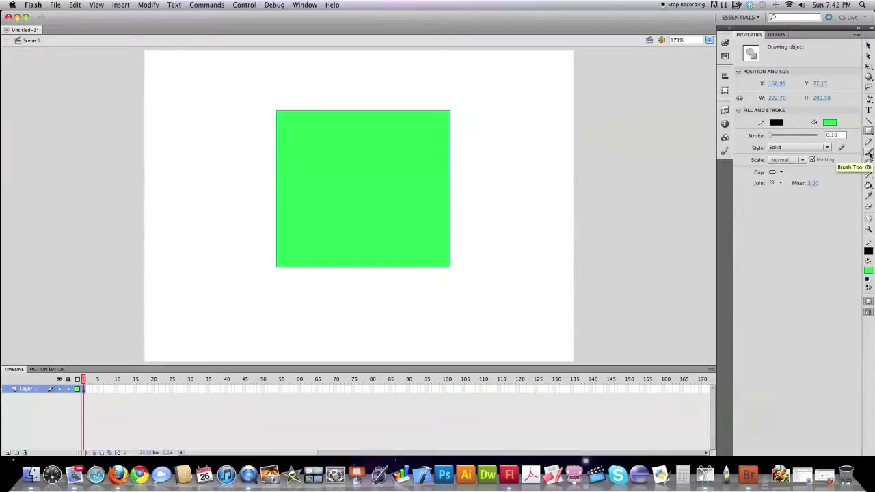
{"action": "key", "text": "b"}
{"action": "left_click", "coordinate": [870, 323]}
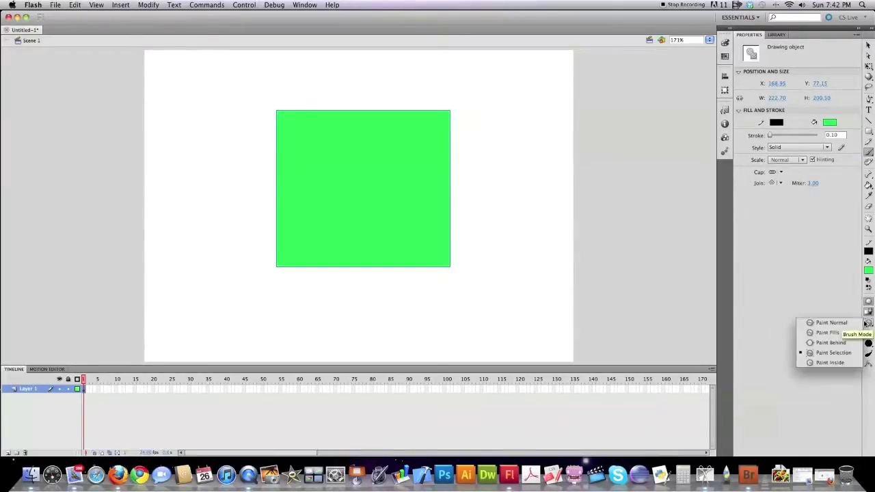
{"action": "left_click", "coordinate": [845, 324]}
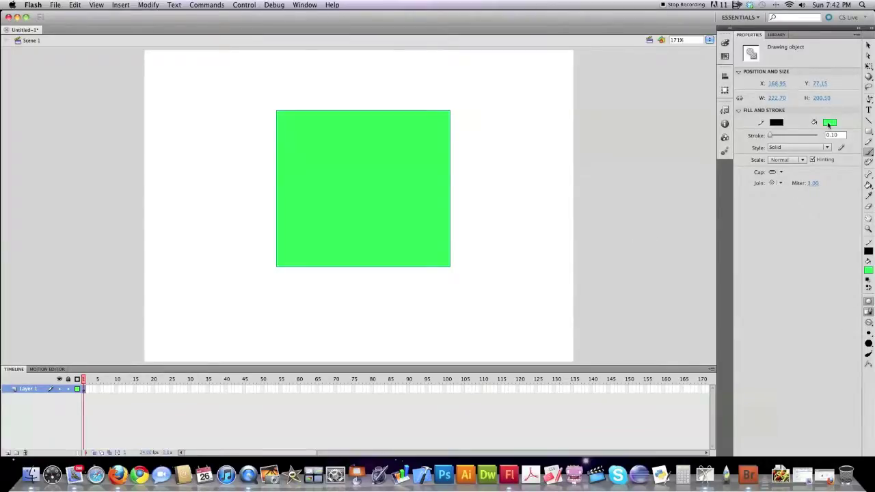
Pick a blue brush fill, paint a wavy stroke over the rectangle's right side, then delete it.
{"action": "left_click", "coordinate": [829, 123]}
{"action": "left_click", "coordinate": [771, 177]}
{"action": "key", "text": "cmd+z"}
{"action": "mouse_move", "coordinate": [419, 84]}
{"action": "left_mouse_down"}
{"action": "mouse_move", "coordinate": [390, 182]}
{"action": "mouse_move", "coordinate": [438, 244]}
{"action": "mouse_move", "coordinate": [469, 255]}
{"action": "left_mouse_up"}
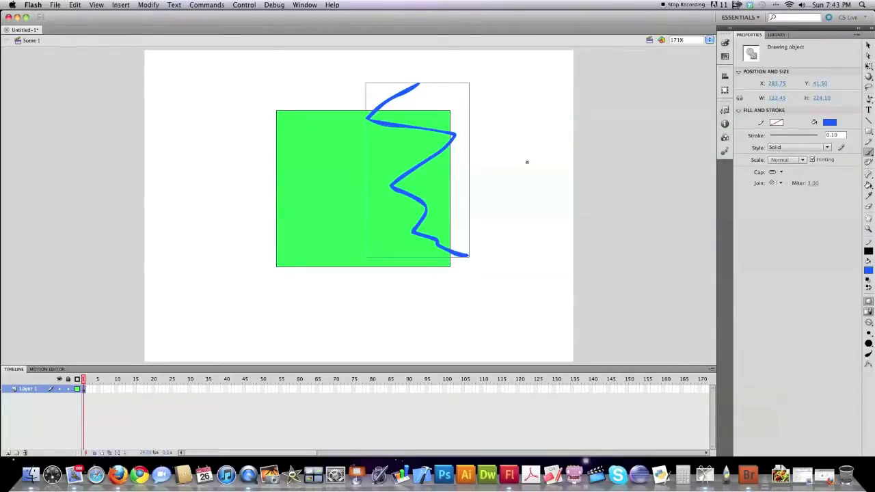
{"action": "key", "text": "Delete"}
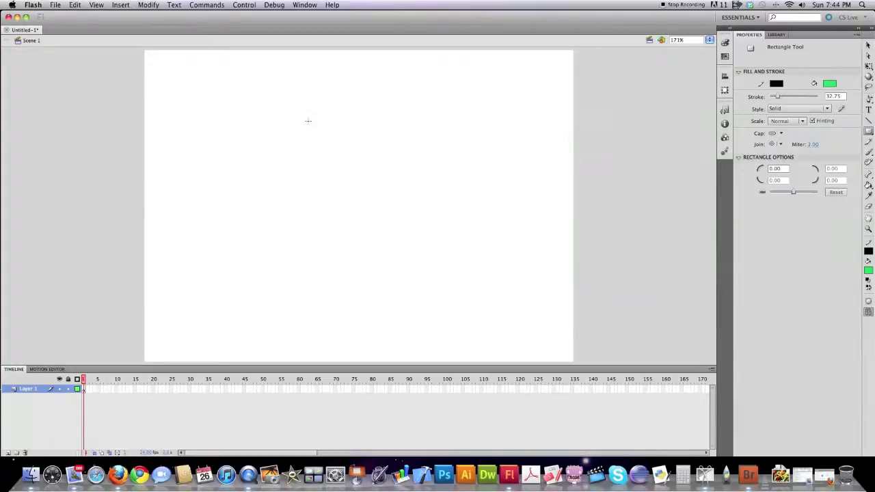
Draw a black-bordered green square, then paint and undo a vertical green stroke in Paint Fills mode.
{"action": "left_click_drag", "start_coordinate": [307, 121], "coordinate": [472, 268]}
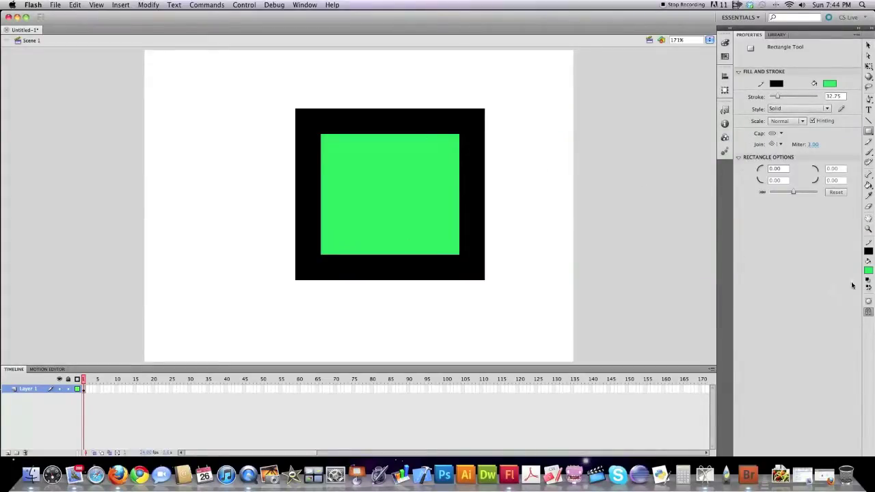
{"action": "left_click", "coordinate": [869, 152]}
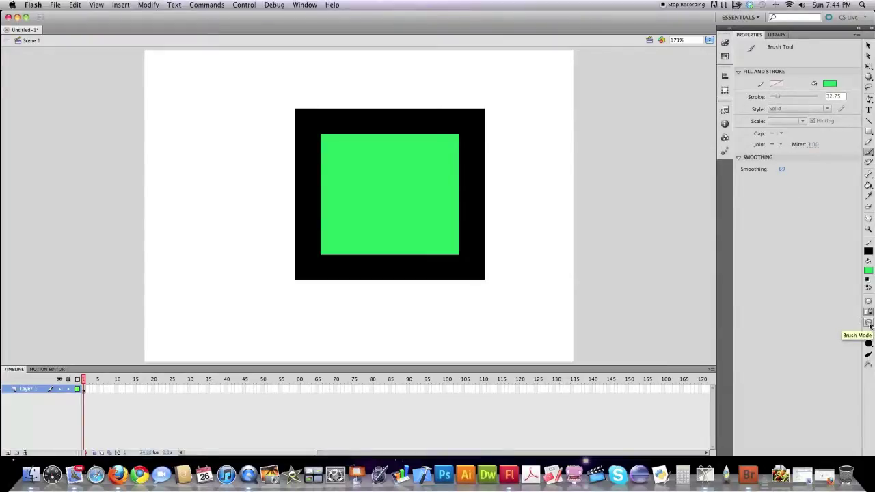
{"action": "left_click", "coordinate": [870, 326]}
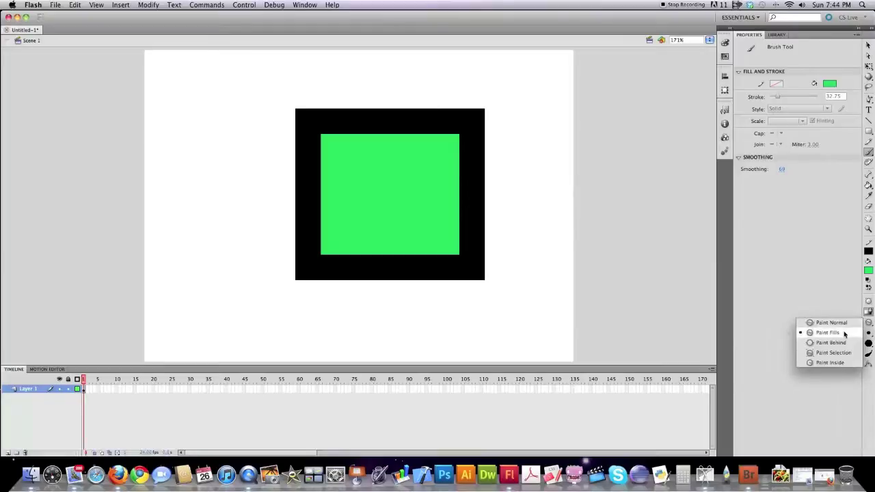
{"action": "left_click", "coordinate": [845, 335]}
{"action": "left_click_drag", "start_coordinate": [398, 89], "coordinate": [395, 299]}
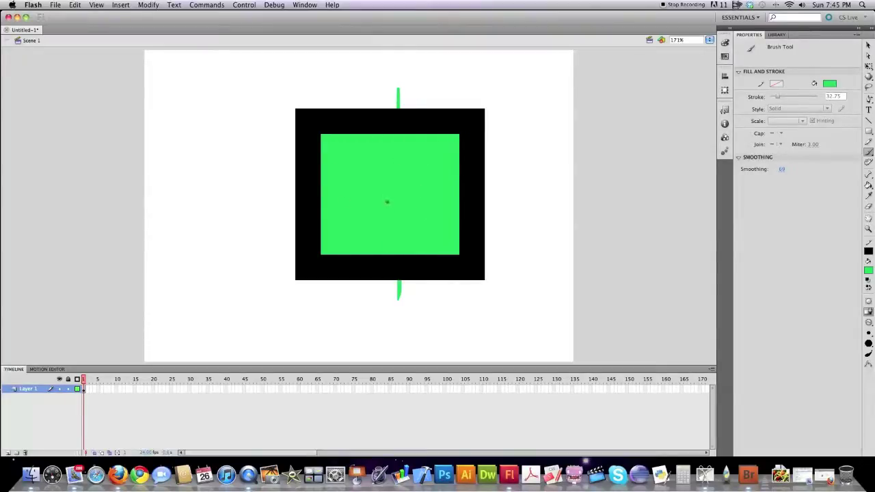
{"action": "key", "text": "super+z"}
Change the brush mode, pick a blue fill, paint a zigzag across the square, then undo it.
{"action": "left_click", "coordinate": [869, 333]}
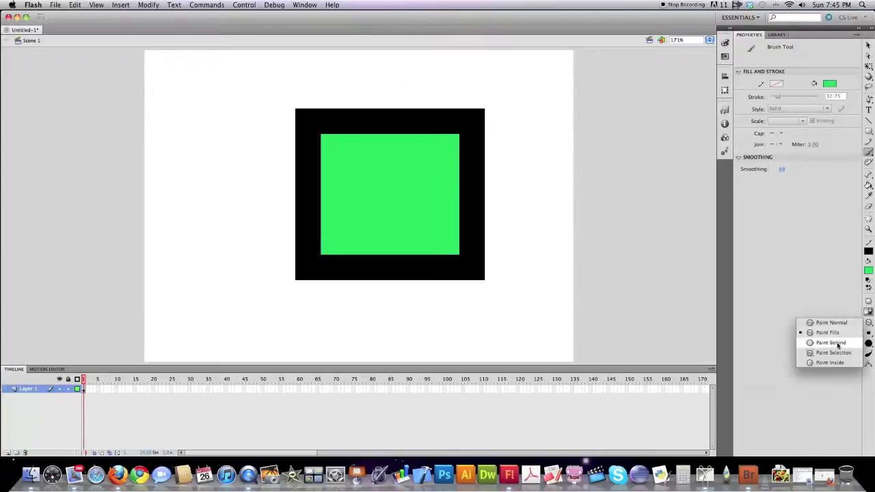
{"action": "left_click", "coordinate": [836, 349]}
{"action": "left_click", "coordinate": [829, 83]}
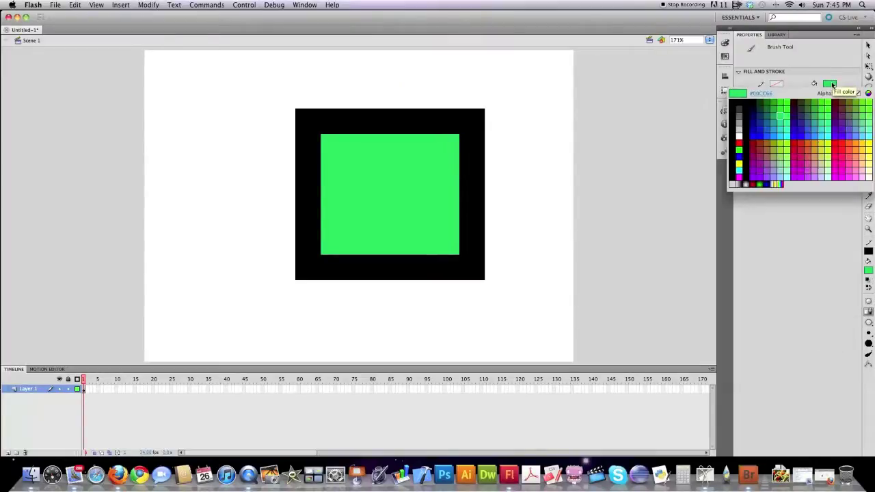
{"action": "left_click", "coordinate": [819, 104]}
{"action": "mouse_move", "coordinate": [309, 82]}
{"action": "left_mouse_down"}
{"action": "mouse_move", "coordinate": [193, 172]}
{"action": "mouse_move", "coordinate": [546, 161]}
{"action": "mouse_move", "coordinate": [424, 322]}
{"action": "left_mouse_up"}
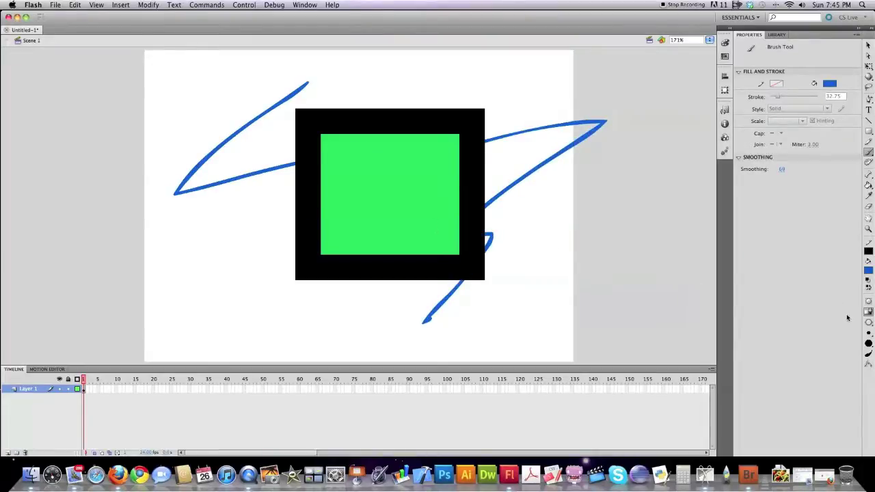
{"action": "key", "text": "super+z"}
{"action": "key", "text": "super+a"}
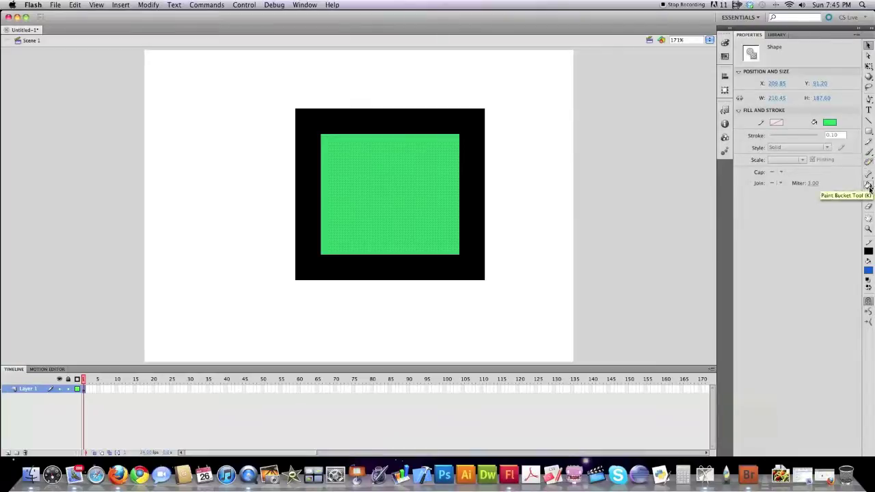
Paint a blue zig-zag kept inside the green fill and undo the extra parts.
{"action": "left_click", "coordinate": [869, 152]}
{"action": "mouse_move", "coordinate": [391, 93]}
{"action": "left_mouse_down"}
{"action": "mouse_move", "coordinate": [340, 201]}
{"action": "mouse_move", "coordinate": [411, 183]}
{"action": "mouse_move", "coordinate": [415, 253]}
{"action": "left_mouse_up"}
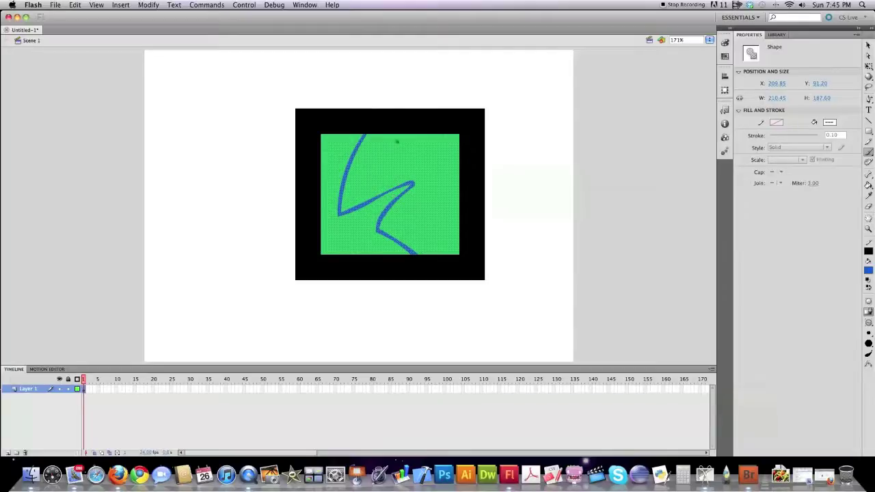
{"action": "mouse_move", "coordinate": [377, 90]}
{"action": "left_mouse_down"}
{"action": "mouse_move", "coordinate": [261, 166]}
{"action": "mouse_move", "coordinate": [230, 284]}
{"action": "mouse_move", "coordinate": [423, 269]}
{"action": "mouse_move", "coordinate": [339, 337]}
{"action": "mouse_move", "coordinate": [441, 313]}
{"action": "left_mouse_up"}
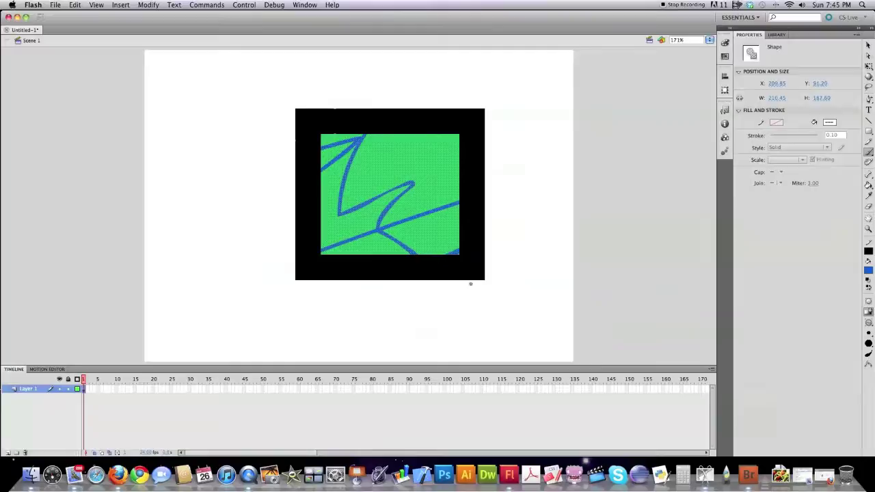
{"action": "key", "text": "super+z"}
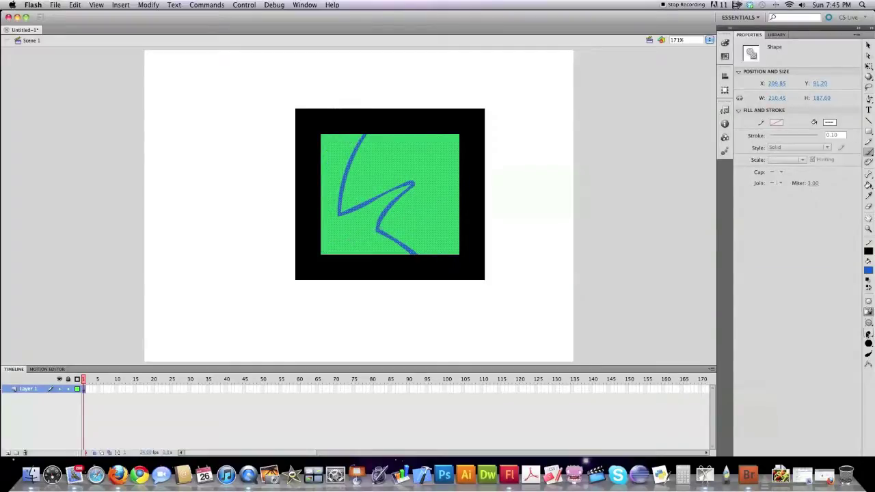
{"action": "left_click", "coordinate": [869, 333]}
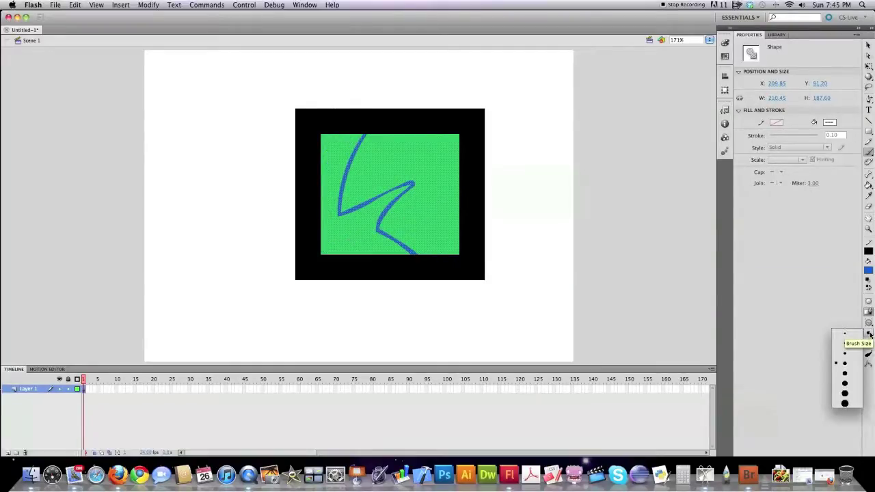
{"action": "left_click", "coordinate": [846, 393]}
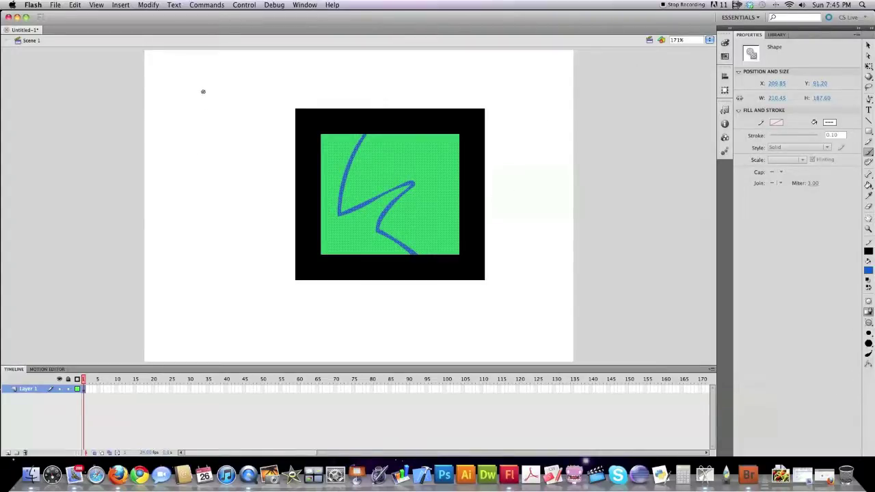
{"action": "mouse_move", "coordinate": [203, 91]}
{"action": "left_mouse_down"}
{"action": "mouse_move", "coordinate": [194, 124]}
{"action": "mouse_move", "coordinate": [212, 229]}
{"action": "mouse_move", "coordinate": [245, 276]}
{"action": "mouse_move", "coordinate": [318, 310]}
{"action": "left_mouse_up"}
{"action": "left_click", "coordinate": [869, 322]}
{"action": "left_click", "coordinate": [833, 330]}
{"action": "mouse_move", "coordinate": [209, 86]}
{"action": "left_mouse_down"}
{"action": "mouse_move", "coordinate": [265, 110]}
{"action": "mouse_move", "coordinate": [218, 175]}
{"action": "mouse_move", "coordinate": [253, 243]}
{"action": "mouse_move", "coordinate": [260, 309]}
{"action": "left_mouse_up"}
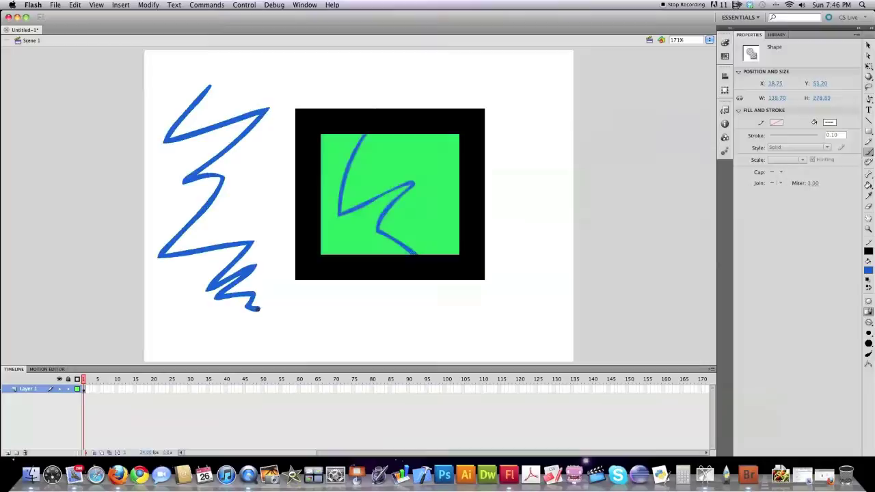
{"action": "left_click", "coordinate": [709, 40]}
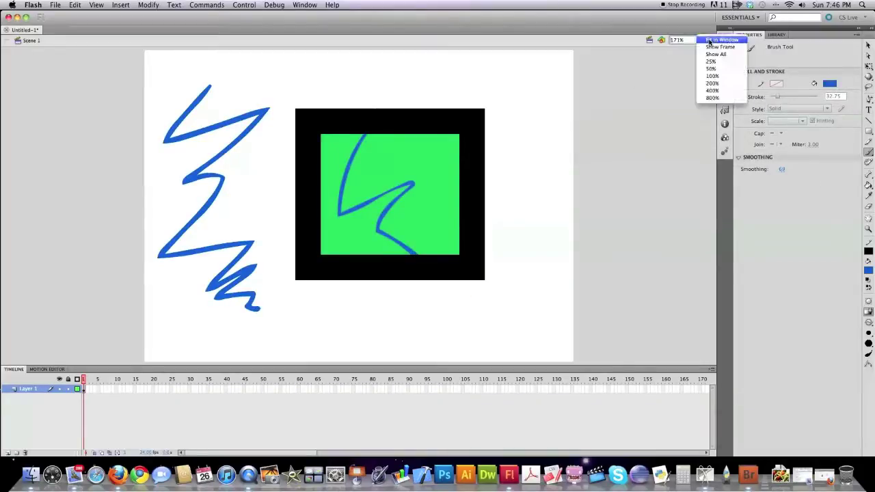
{"action": "left_click", "coordinate": [630, 84]}
{"action": "left_click", "coordinate": [868, 229]}
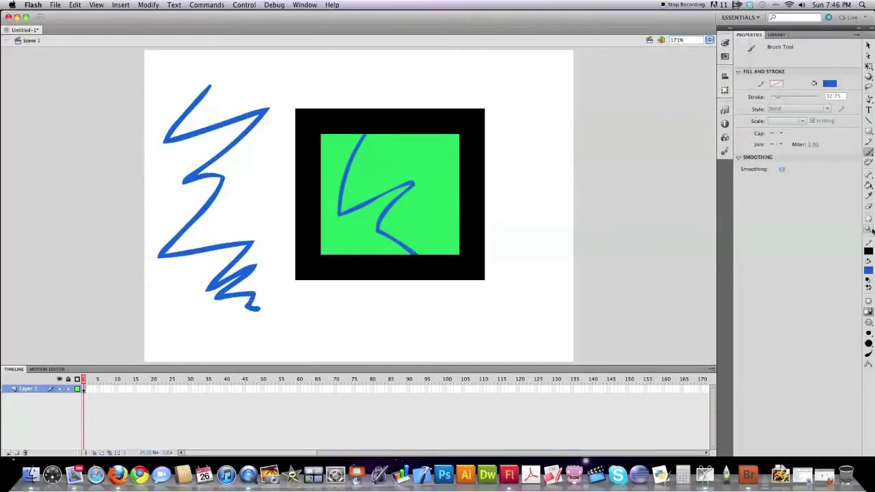
{"action": "left_click", "coordinate": [400, 214], "text": "alt"}
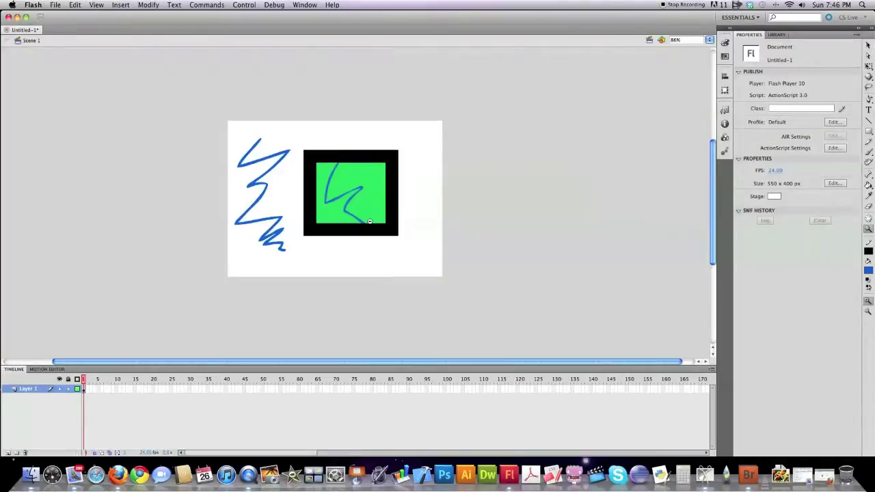
{"action": "left_click", "coordinate": [869, 151]}
{"action": "mouse_move", "coordinate": [435, 160]}
{"action": "left_mouse_down"}
{"action": "mouse_move", "coordinate": [387, 199]}
{"action": "mouse_move", "coordinate": [433, 237]}
{"action": "mouse_move", "coordinate": [431, 268]}
{"action": "left_mouse_up"}
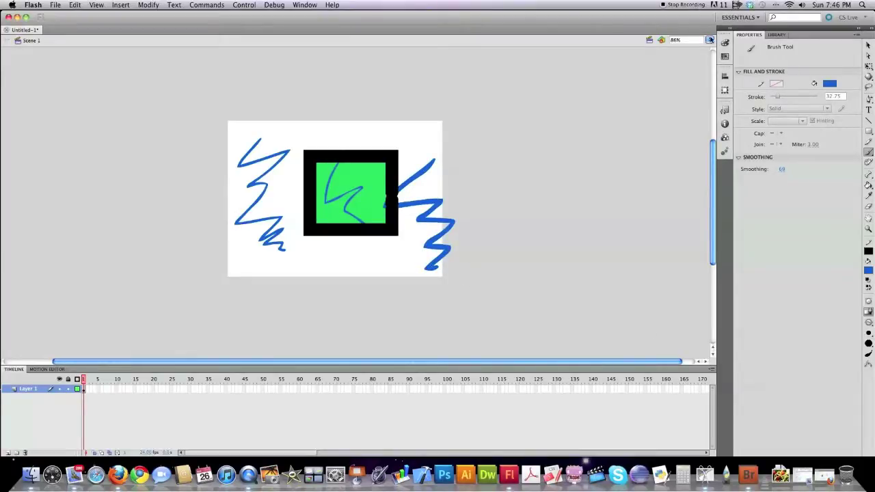
{"action": "left_click", "coordinate": [709, 39]}
{"action": "left_click", "coordinate": [724, 36]}
{"action": "key", "text": "super+2"}
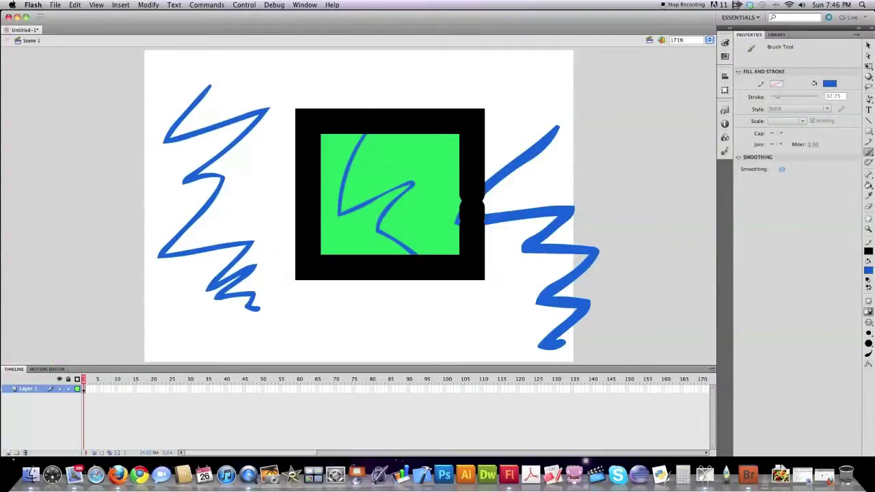
{"action": "key", "text": "super+z"}
{"action": "key", "text": "super+z"}
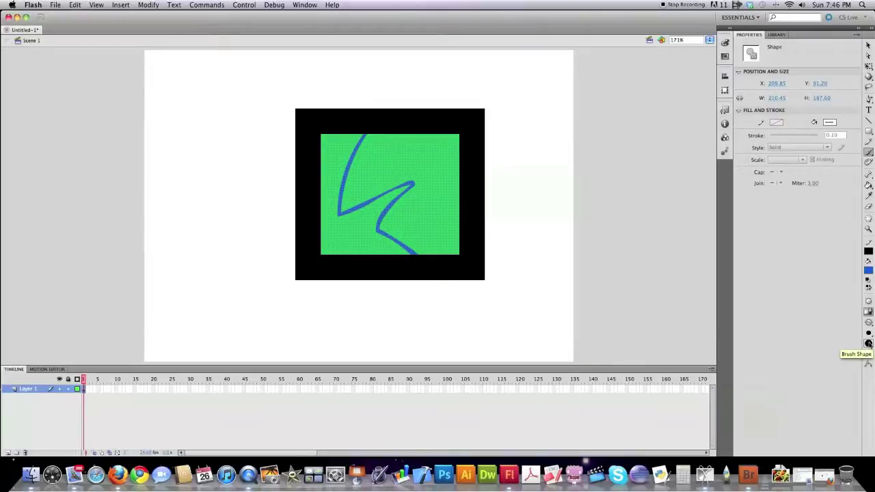
With a thin horizontal-line brush shape, paint a zig-zag at left and a tapered curve at lower right.
{"action": "left_click", "coordinate": [868, 344]}
{"action": "left_click", "coordinate": [851, 369]}
{"action": "mouse_move", "coordinate": [239, 110]}
{"action": "left_mouse_down"}
{"action": "mouse_move", "coordinate": [189, 193]}
{"action": "mouse_move", "coordinate": [254, 245]}
{"action": "left_mouse_up"}
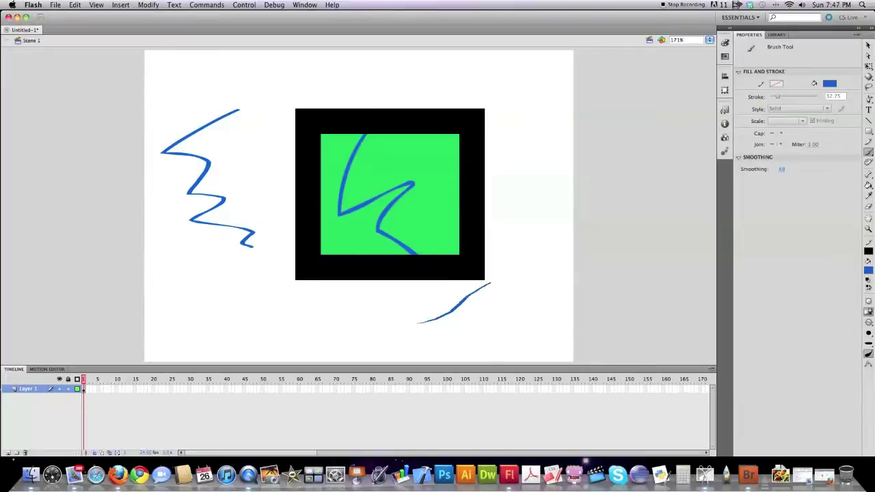
{"action": "mouse_move", "coordinate": [490, 282]}
{"action": "left_mouse_down"}
{"action": "mouse_move", "coordinate": [512, 239]}
{"action": "mouse_move", "coordinate": [518, 191]}
{"action": "left_mouse_up"}
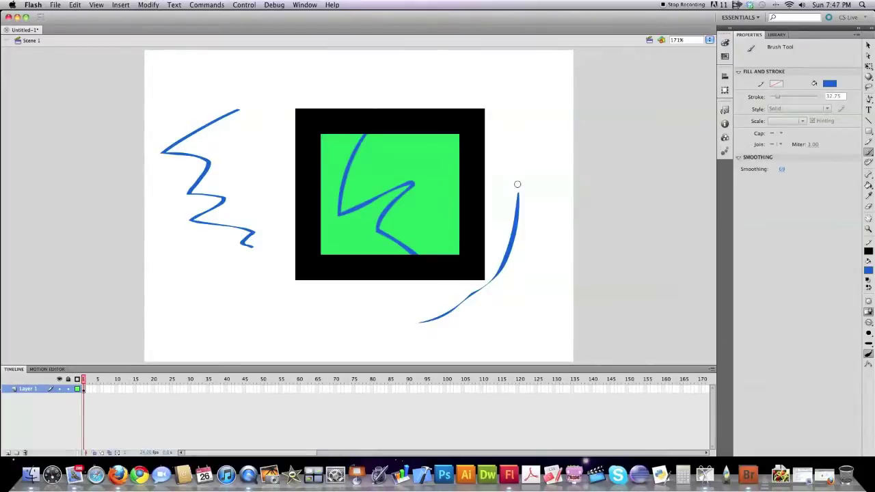
Sample the black border with the Eyedropper and outline the blue zig-zag in thick black.
{"action": "left_click", "coordinate": [868, 197]}
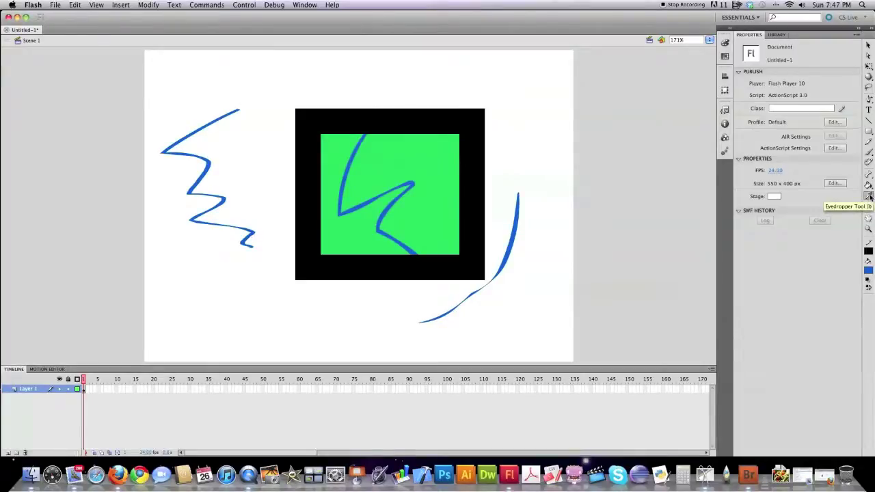
{"action": "left_click", "coordinate": [483, 183]}
{"action": "left_click", "coordinate": [441, 198]}
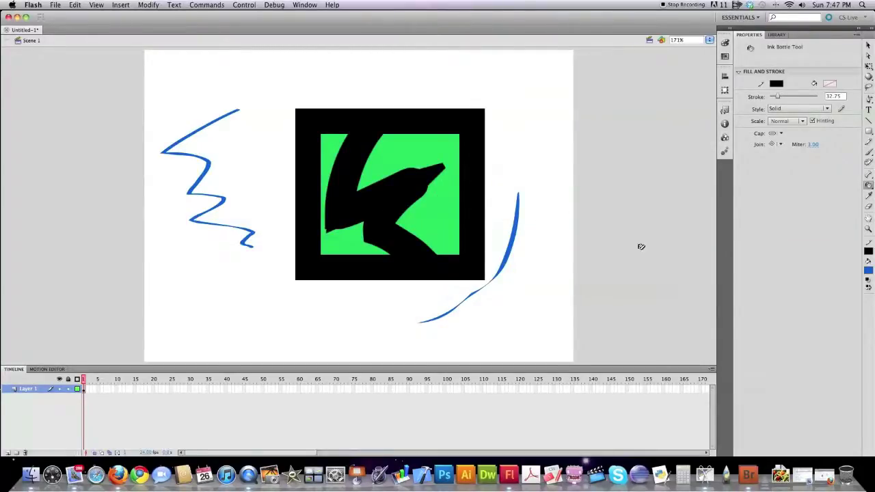
Erase three white lines across the green fill, then zoom in to inspect and back out.
{"action": "left_click", "coordinate": [868, 207]}
{"action": "left_click_drag", "start_coordinate": [479, 137], "coordinate": [417, 171]}
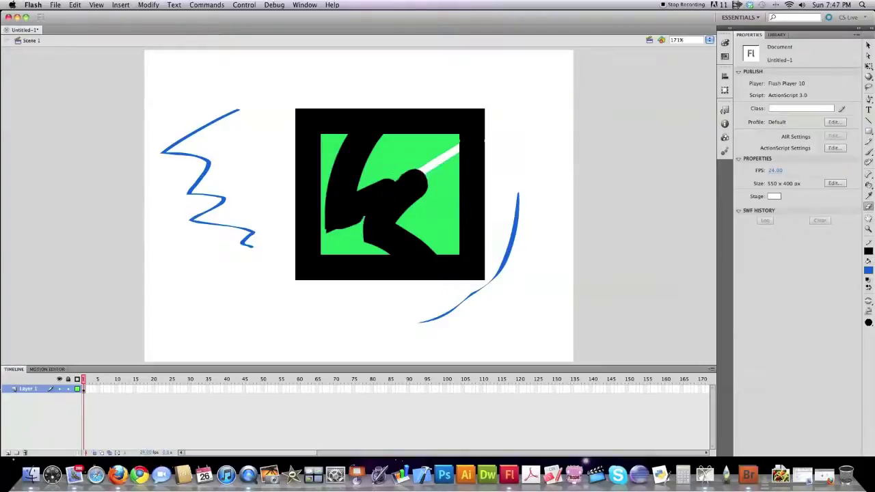
{"action": "left_click_drag", "start_coordinate": [514, 131], "coordinate": [345, 127]}
{"action": "mouse_move", "coordinate": [421, 99]}
{"action": "left_mouse_down"}
{"action": "mouse_move", "coordinate": [390, 186]}
{"action": "mouse_move", "coordinate": [395, 214]}
{"action": "mouse_move", "coordinate": [484, 252]}
{"action": "left_mouse_up"}
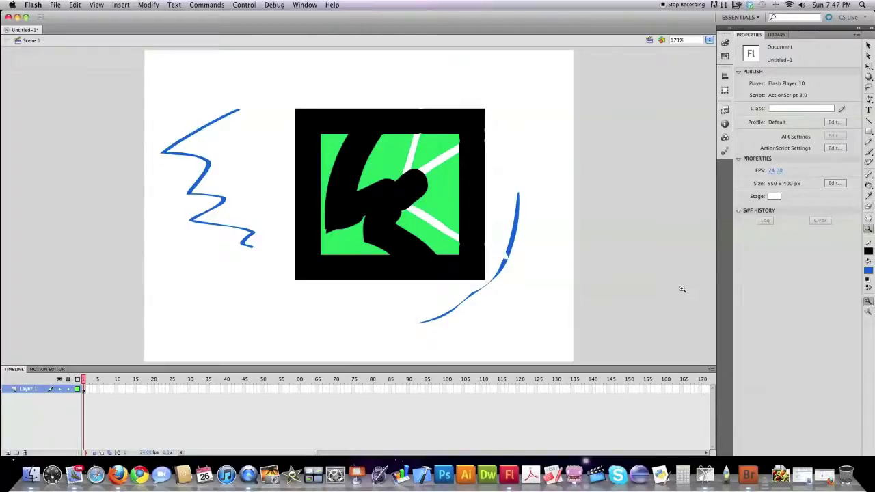
{"action": "key", "text": "z"}
{"action": "left_click", "coordinate": [399, 191]}
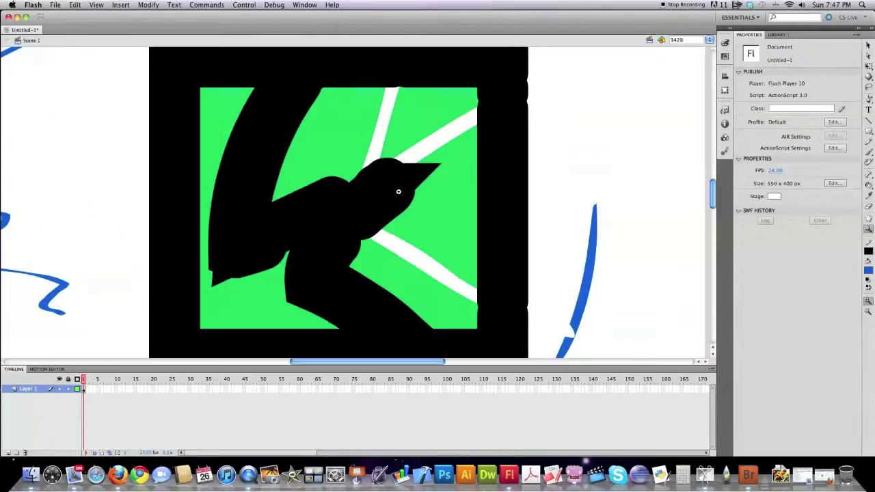
{"action": "left_click", "coordinate": [349, 187]}
{"action": "left_click", "coordinate": [349, 187], "text": "alt"}
{"action": "left_click", "coordinate": [348, 187], "text": "alt"}
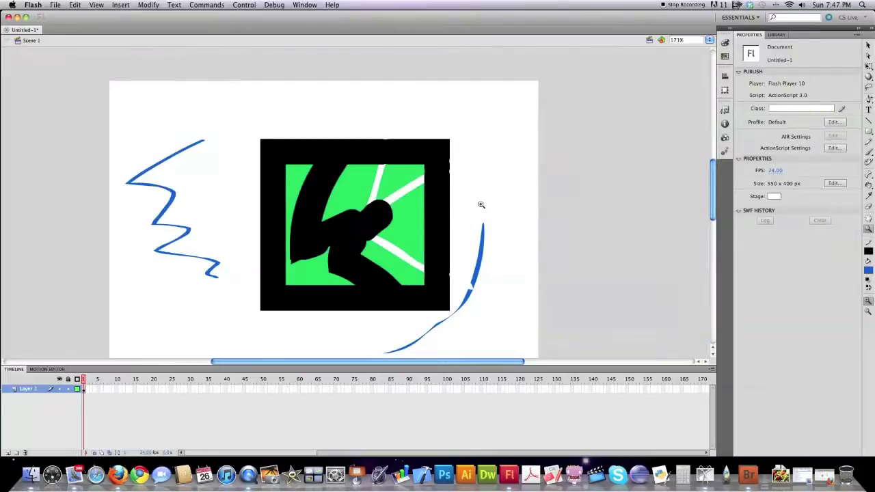
Set the Deco tool to Vine Fill and grow a vine from the stage's upper right.
{"action": "left_click", "coordinate": [869, 162]}
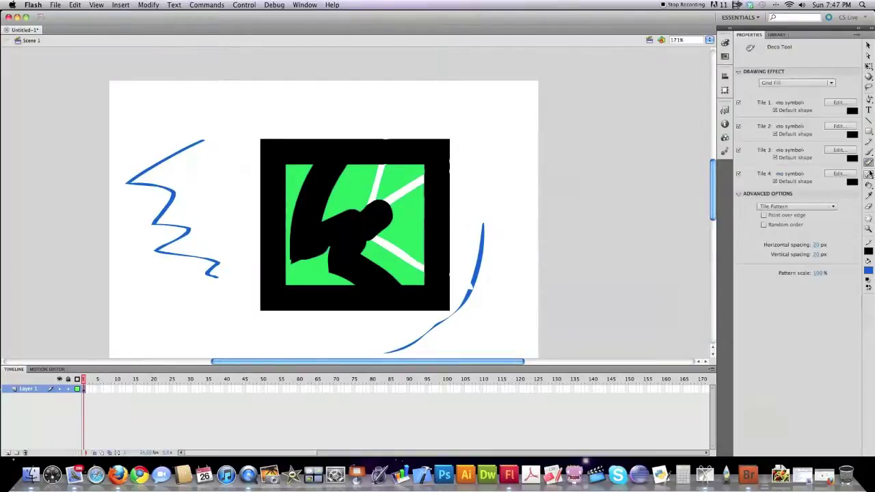
{"action": "left_click", "coordinate": [796, 83]}
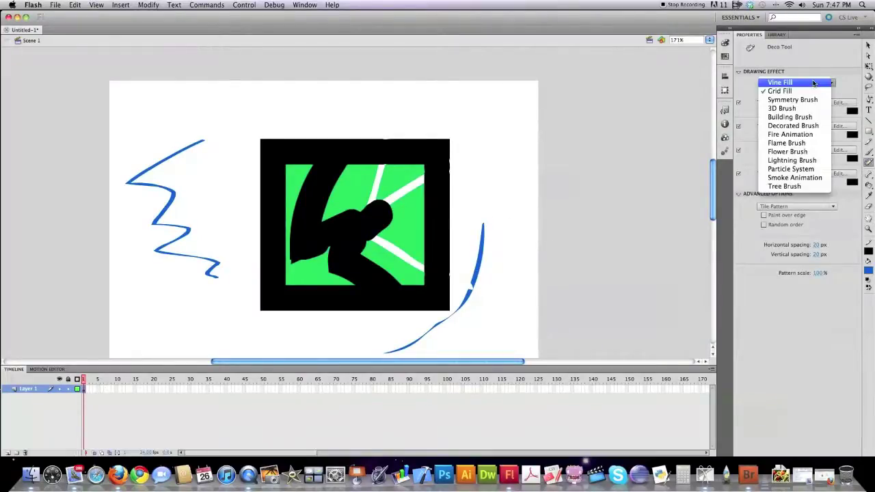
{"action": "left_click", "coordinate": [807, 81]}
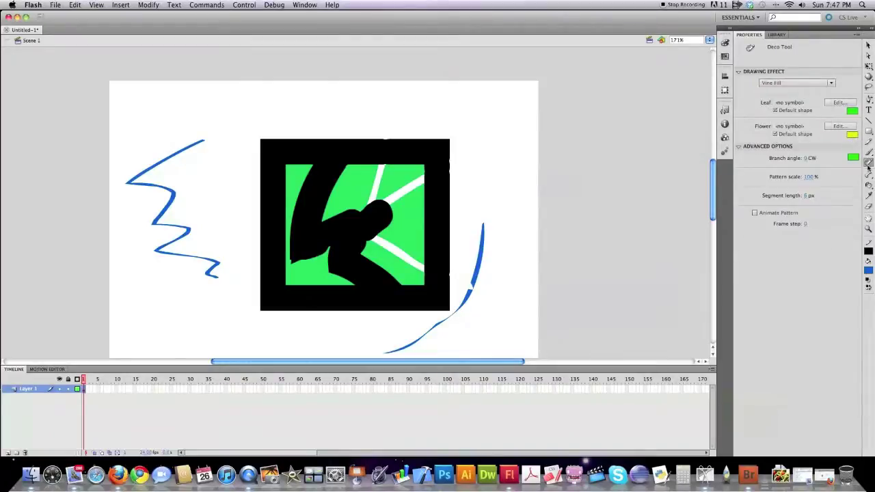
{"action": "left_click", "coordinate": [509, 110]}
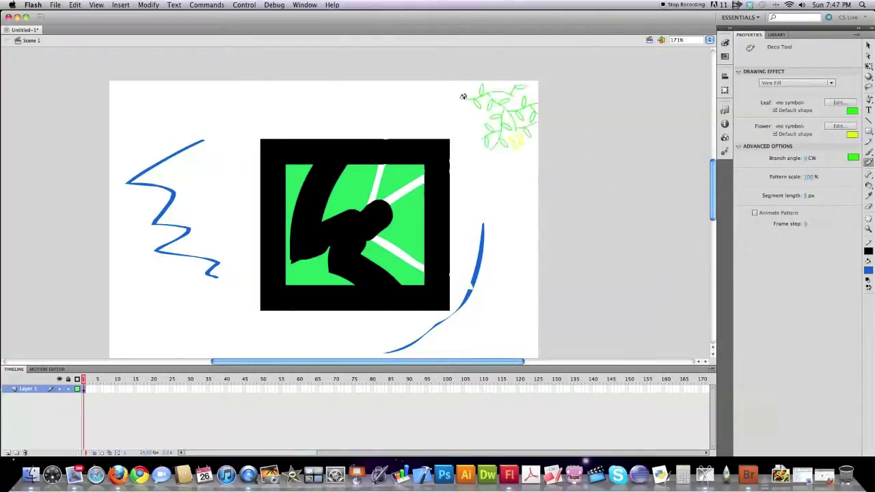